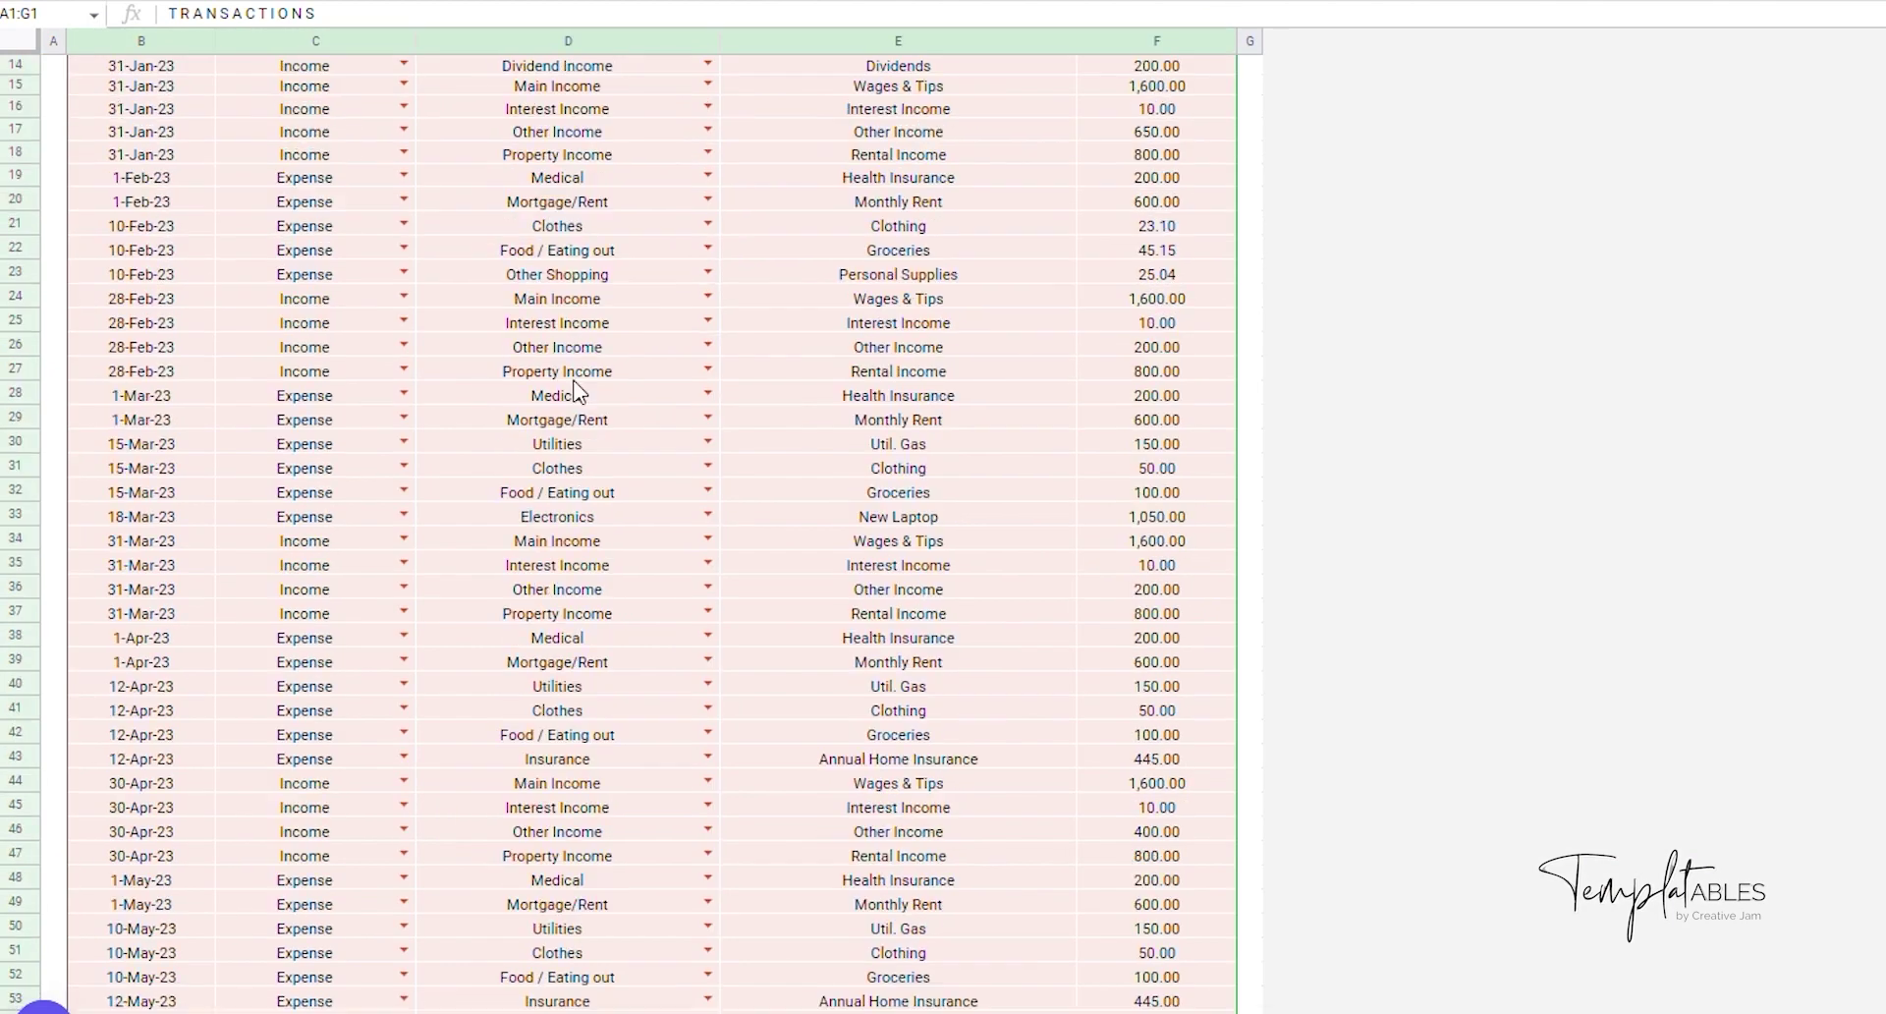
Enter the date 31/12/2023 in the first empty transaction date cell
scroll(179, 548, "down", 15)
left_click(178, 548)
type("31/12/2023")
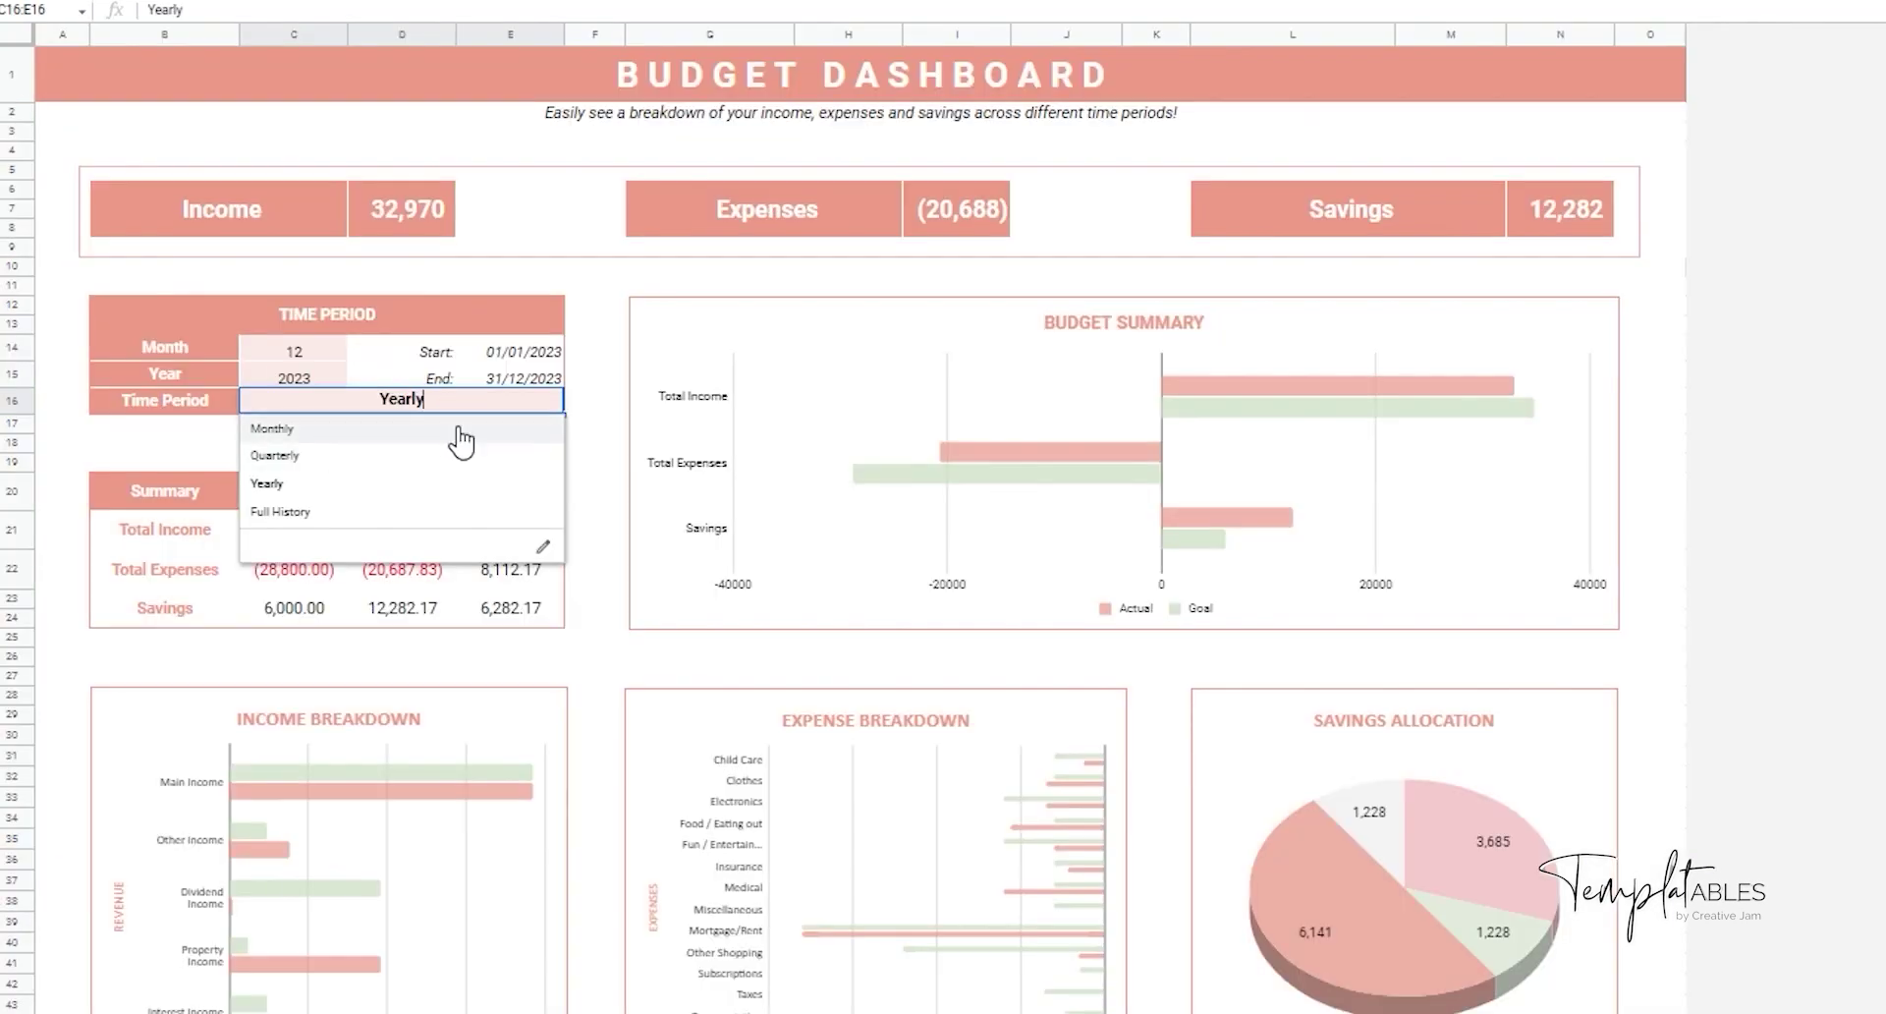
Switch the dashboard Time Period to Monthly, then to Full History
left_click(458, 432)
key("Return")
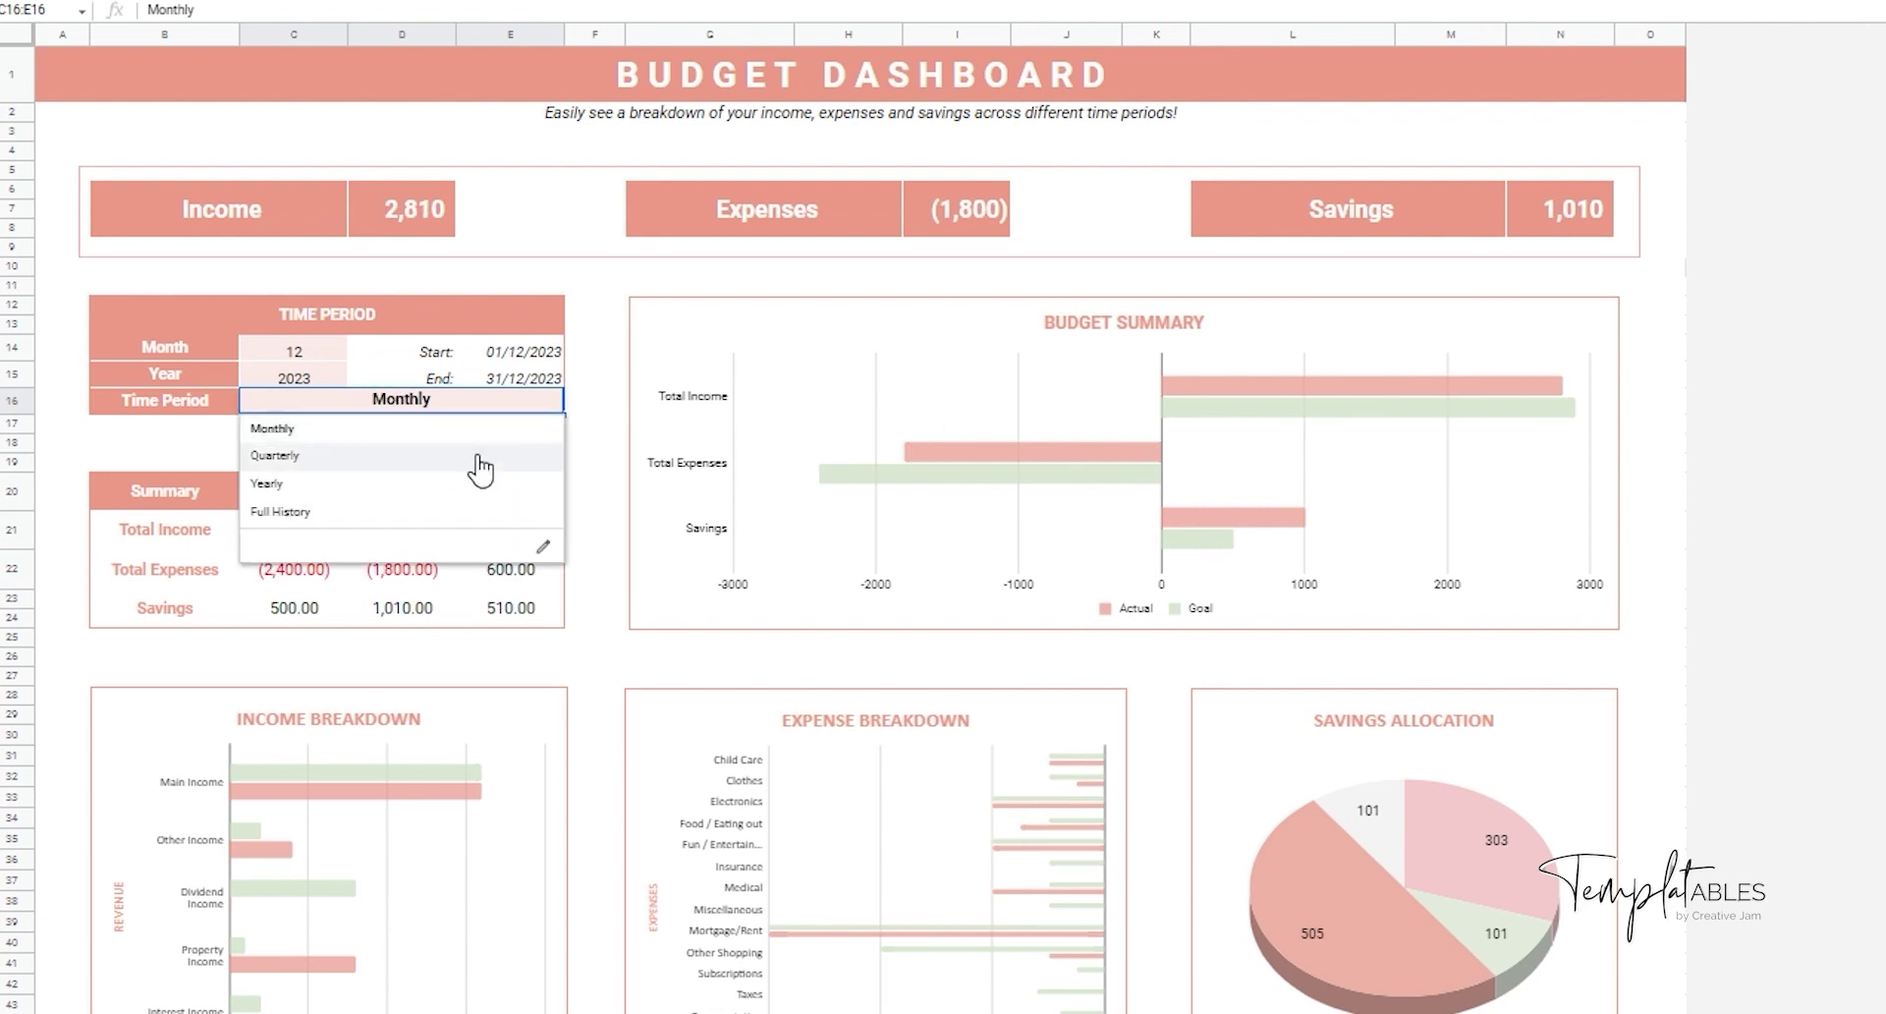
left_click(463, 511)
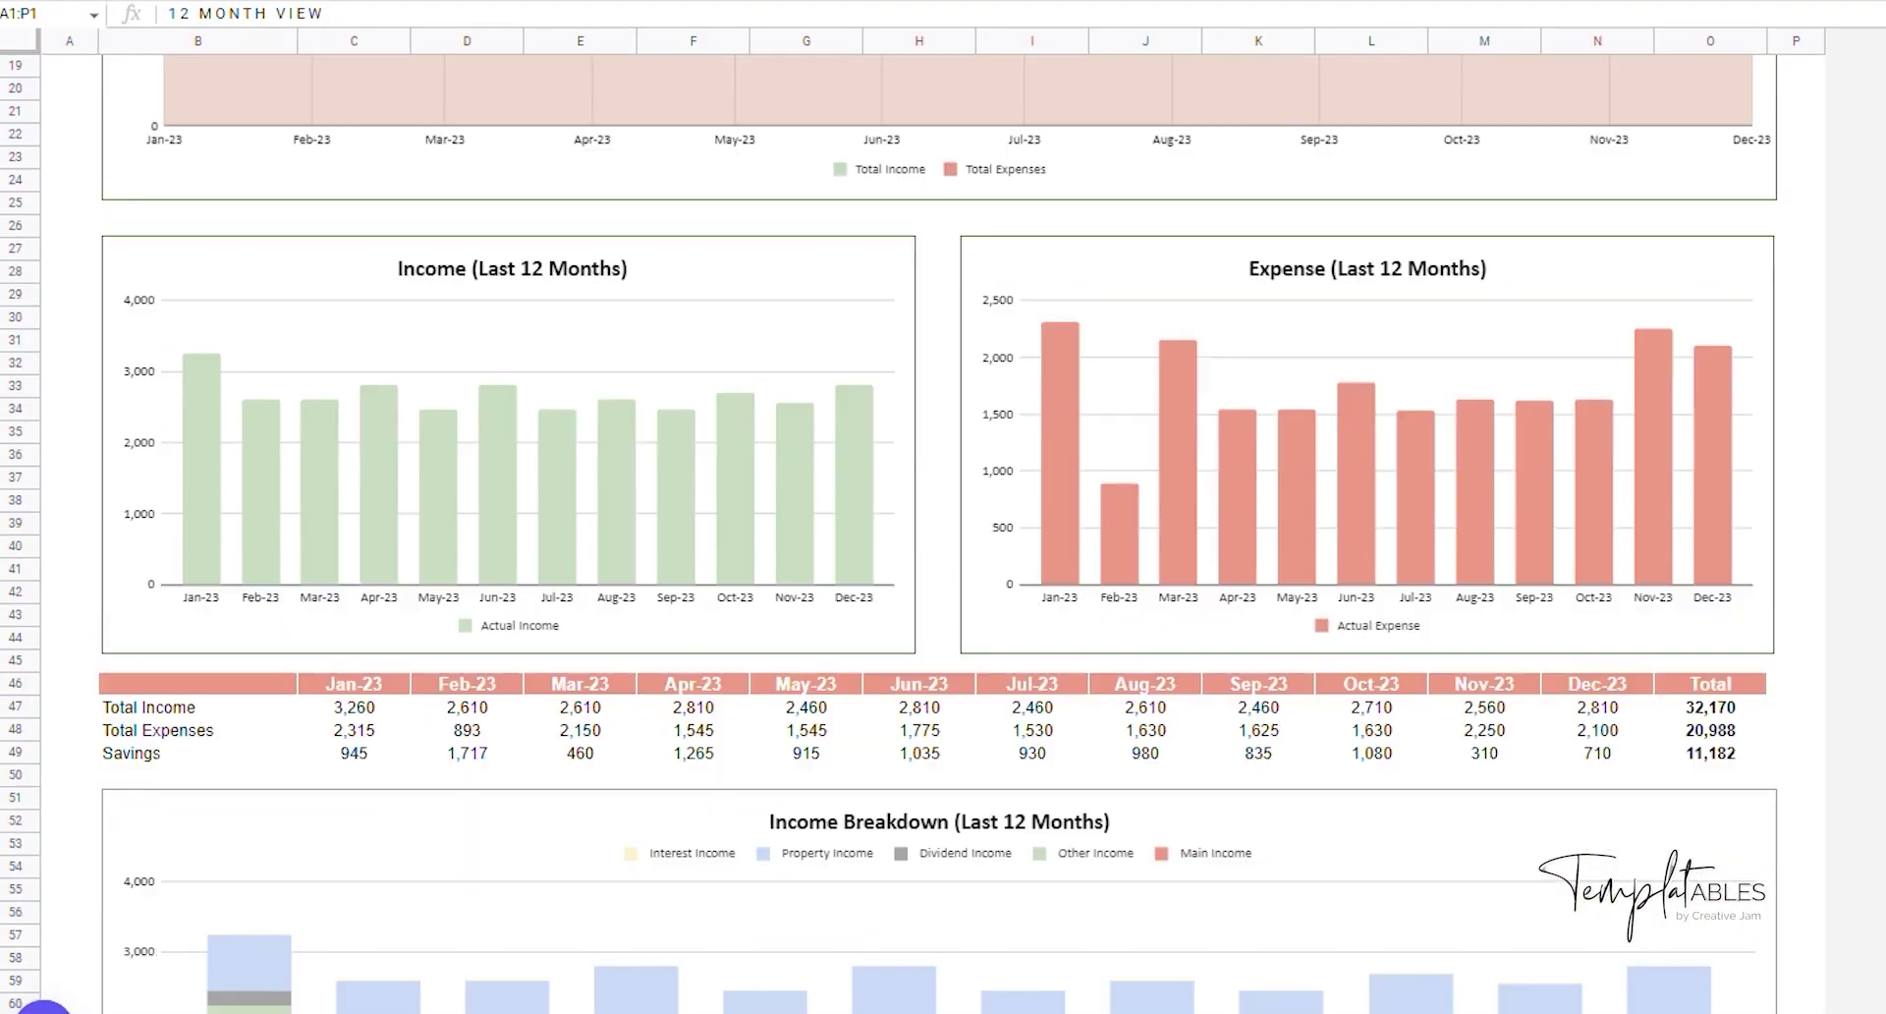
Follow the template link in the PDF and confirm opening the web page
scroll(943, 511, "down", 15)
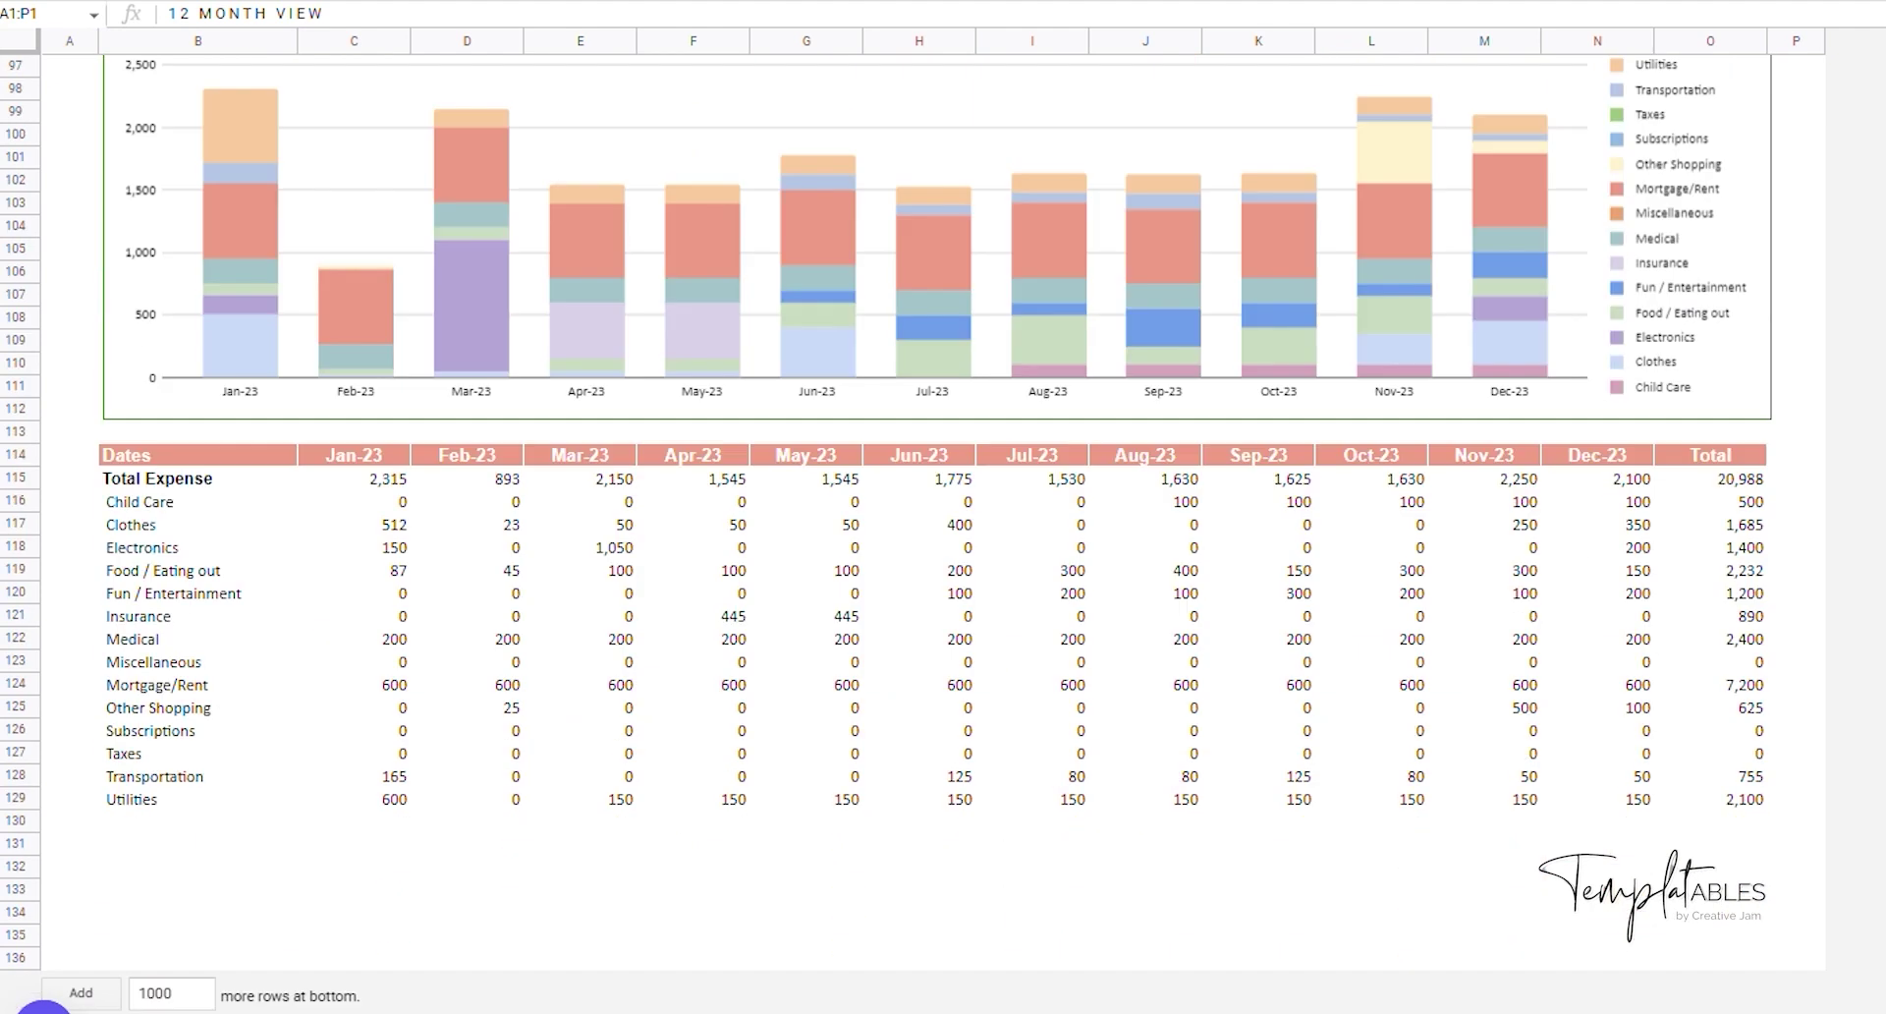
scroll(943, 511, "up", 15)
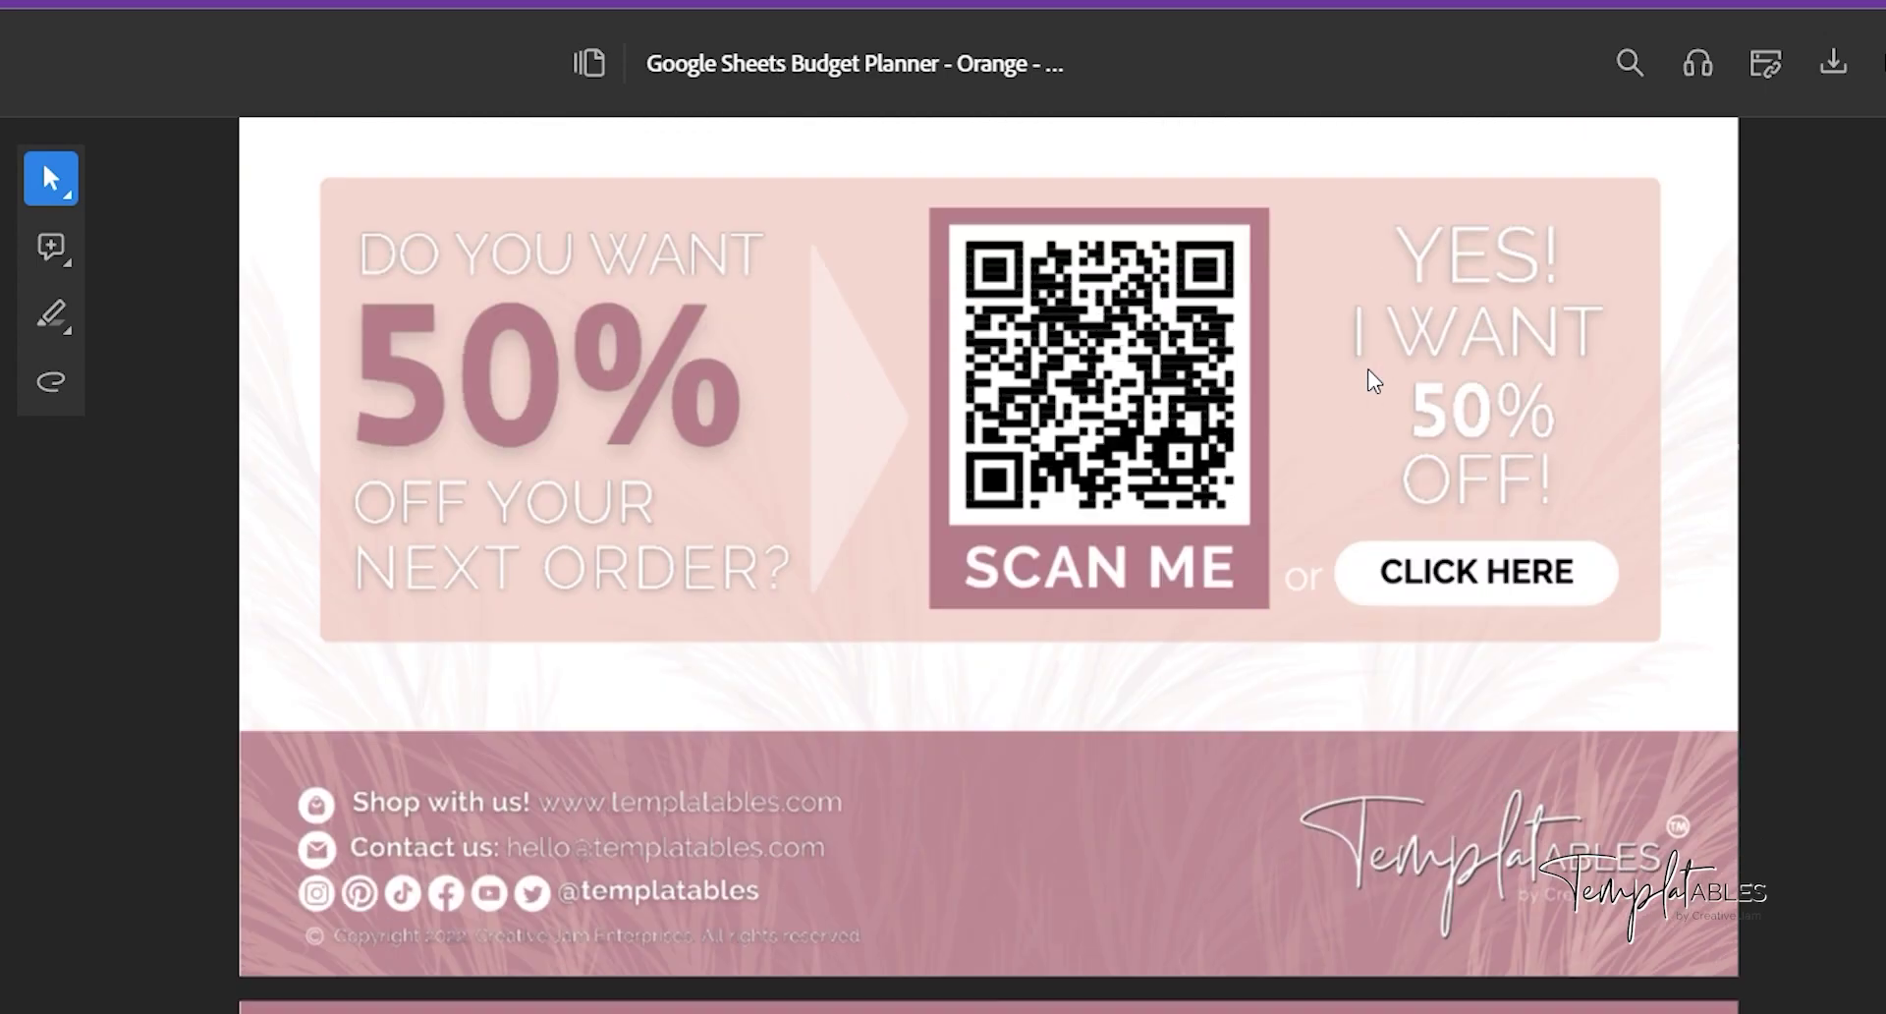
scroll(1368, 379, "down", 10)
left_click(1100, 403)
left_click(1364, 753)
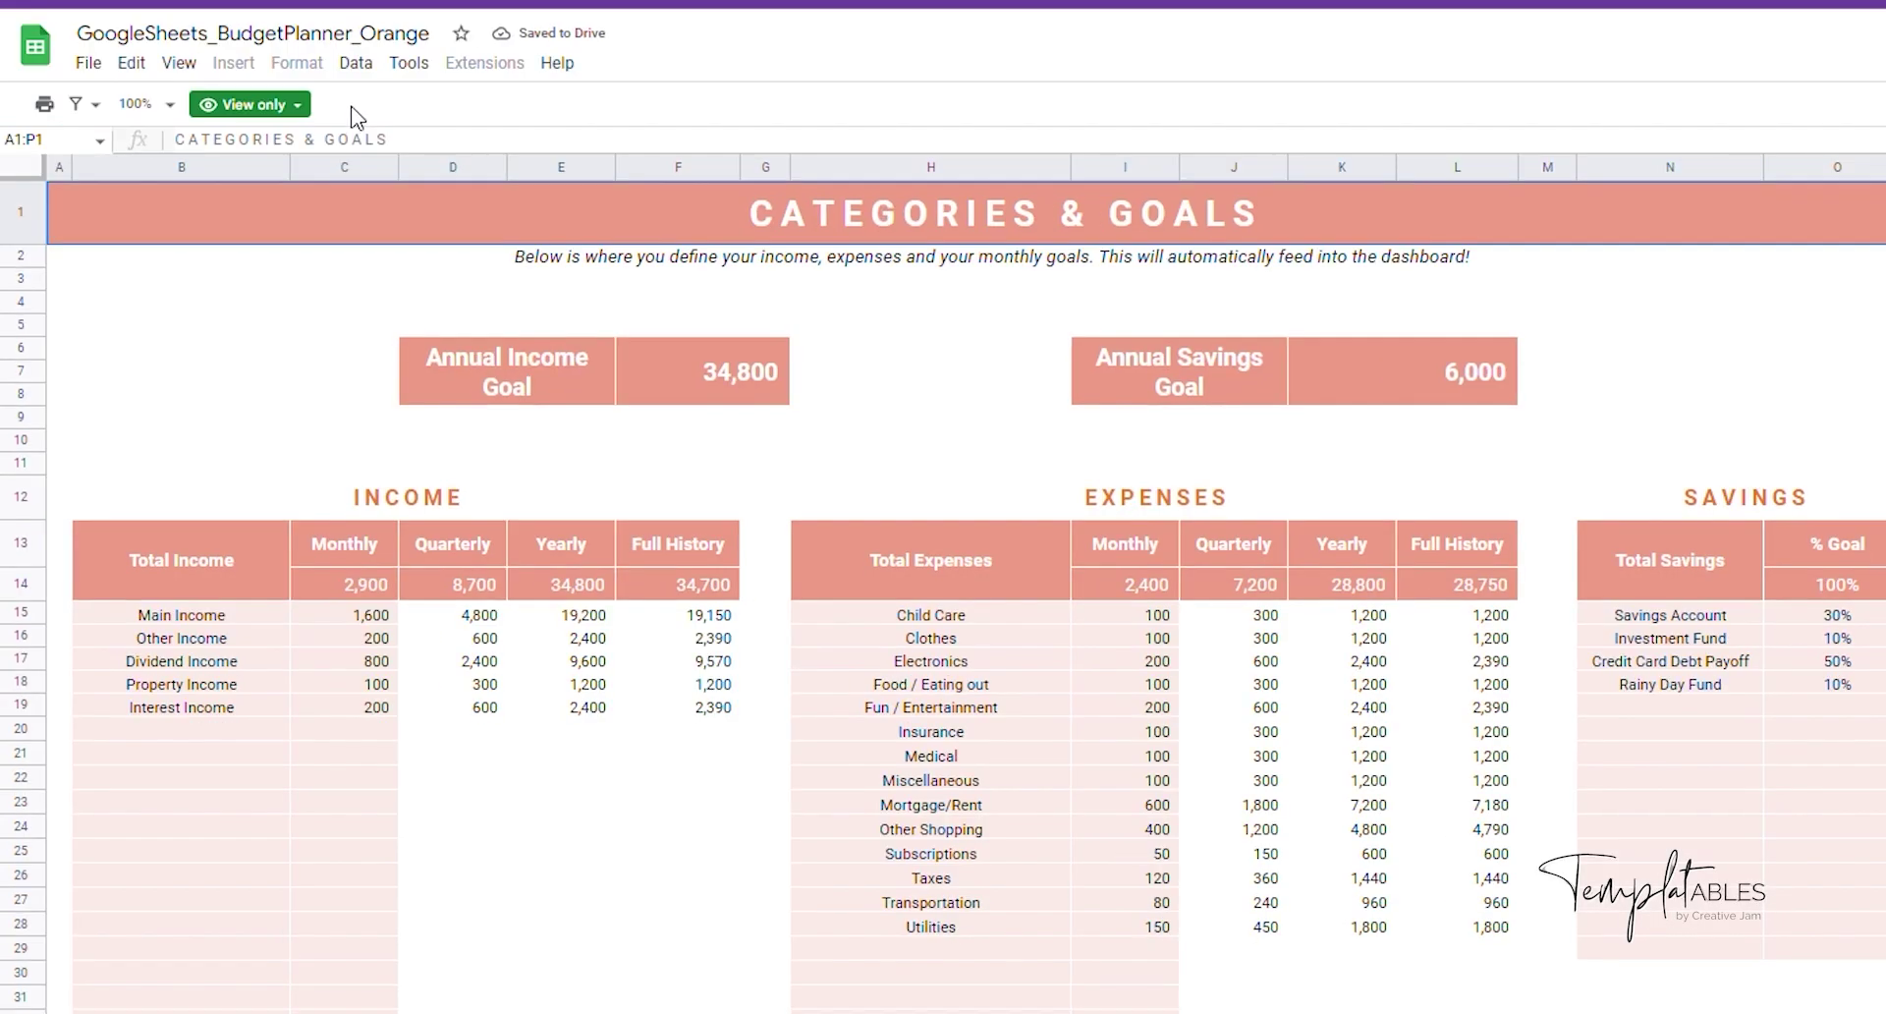
Use File > Make a copy to create an editable copy of the budget planner
left_click(89, 62)
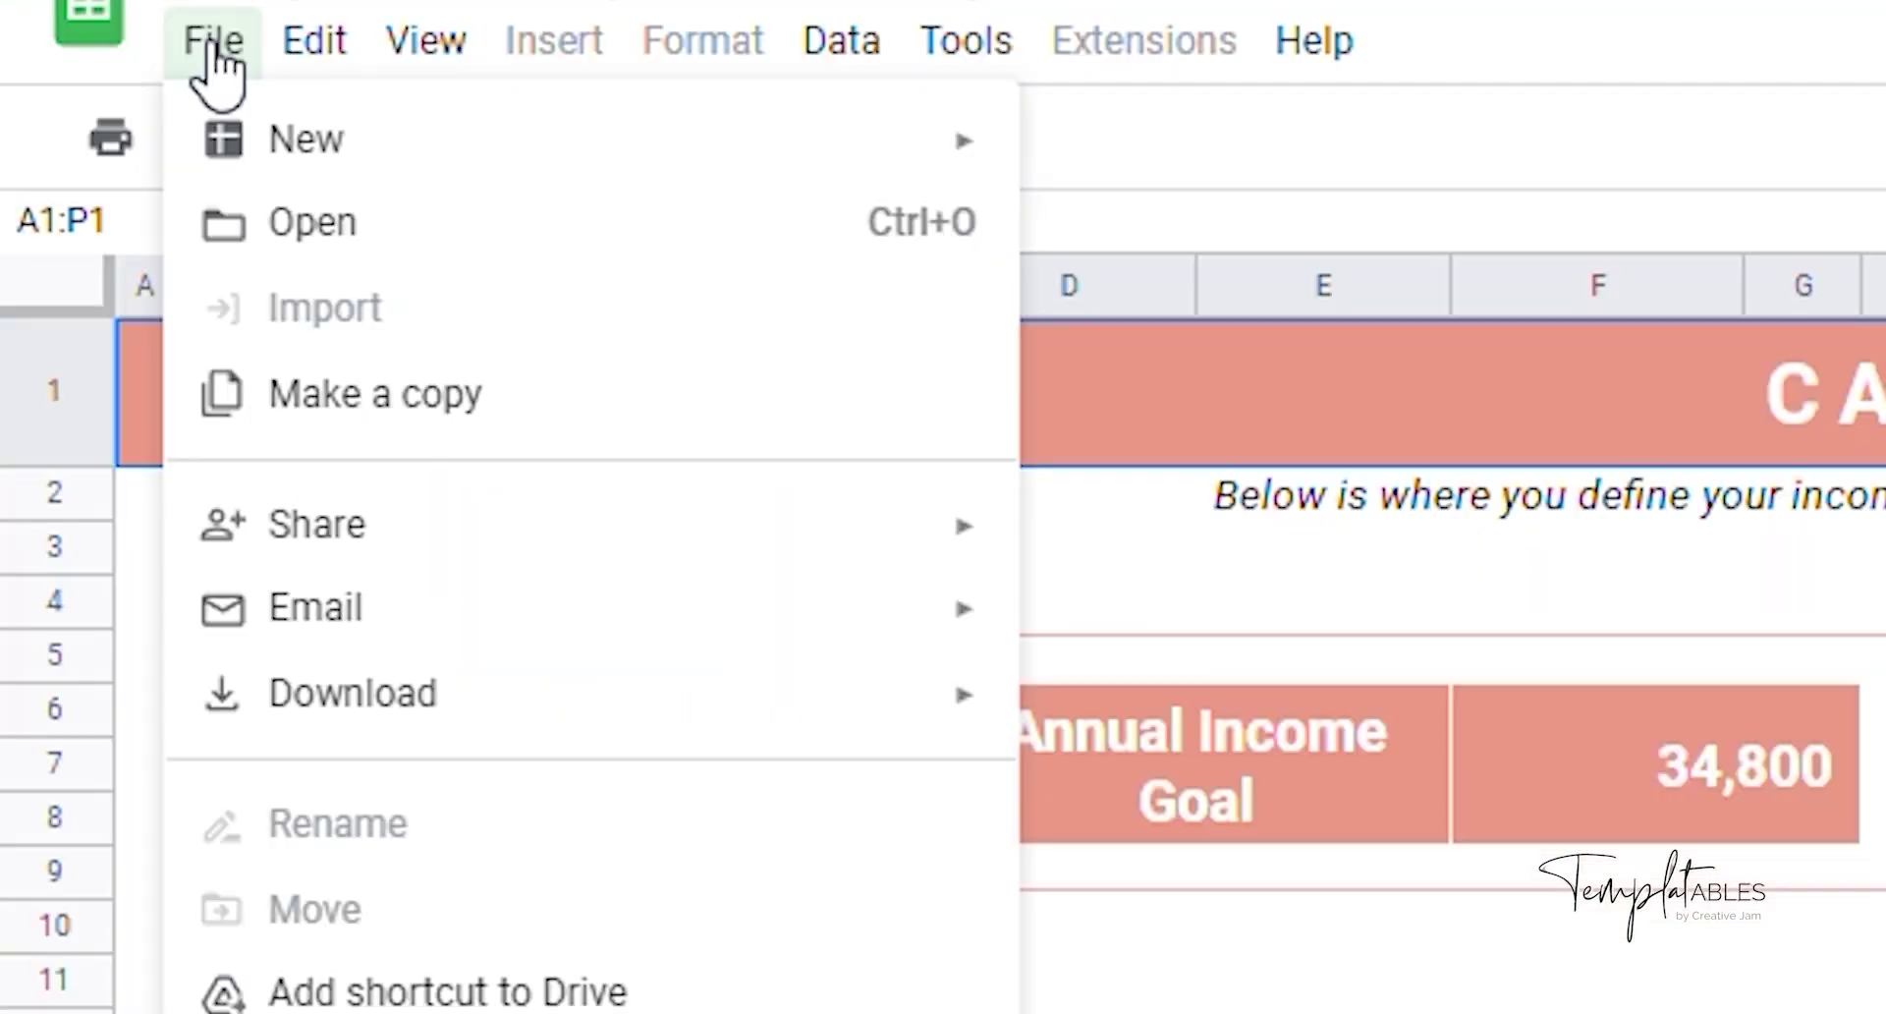
left_click(455, 395)
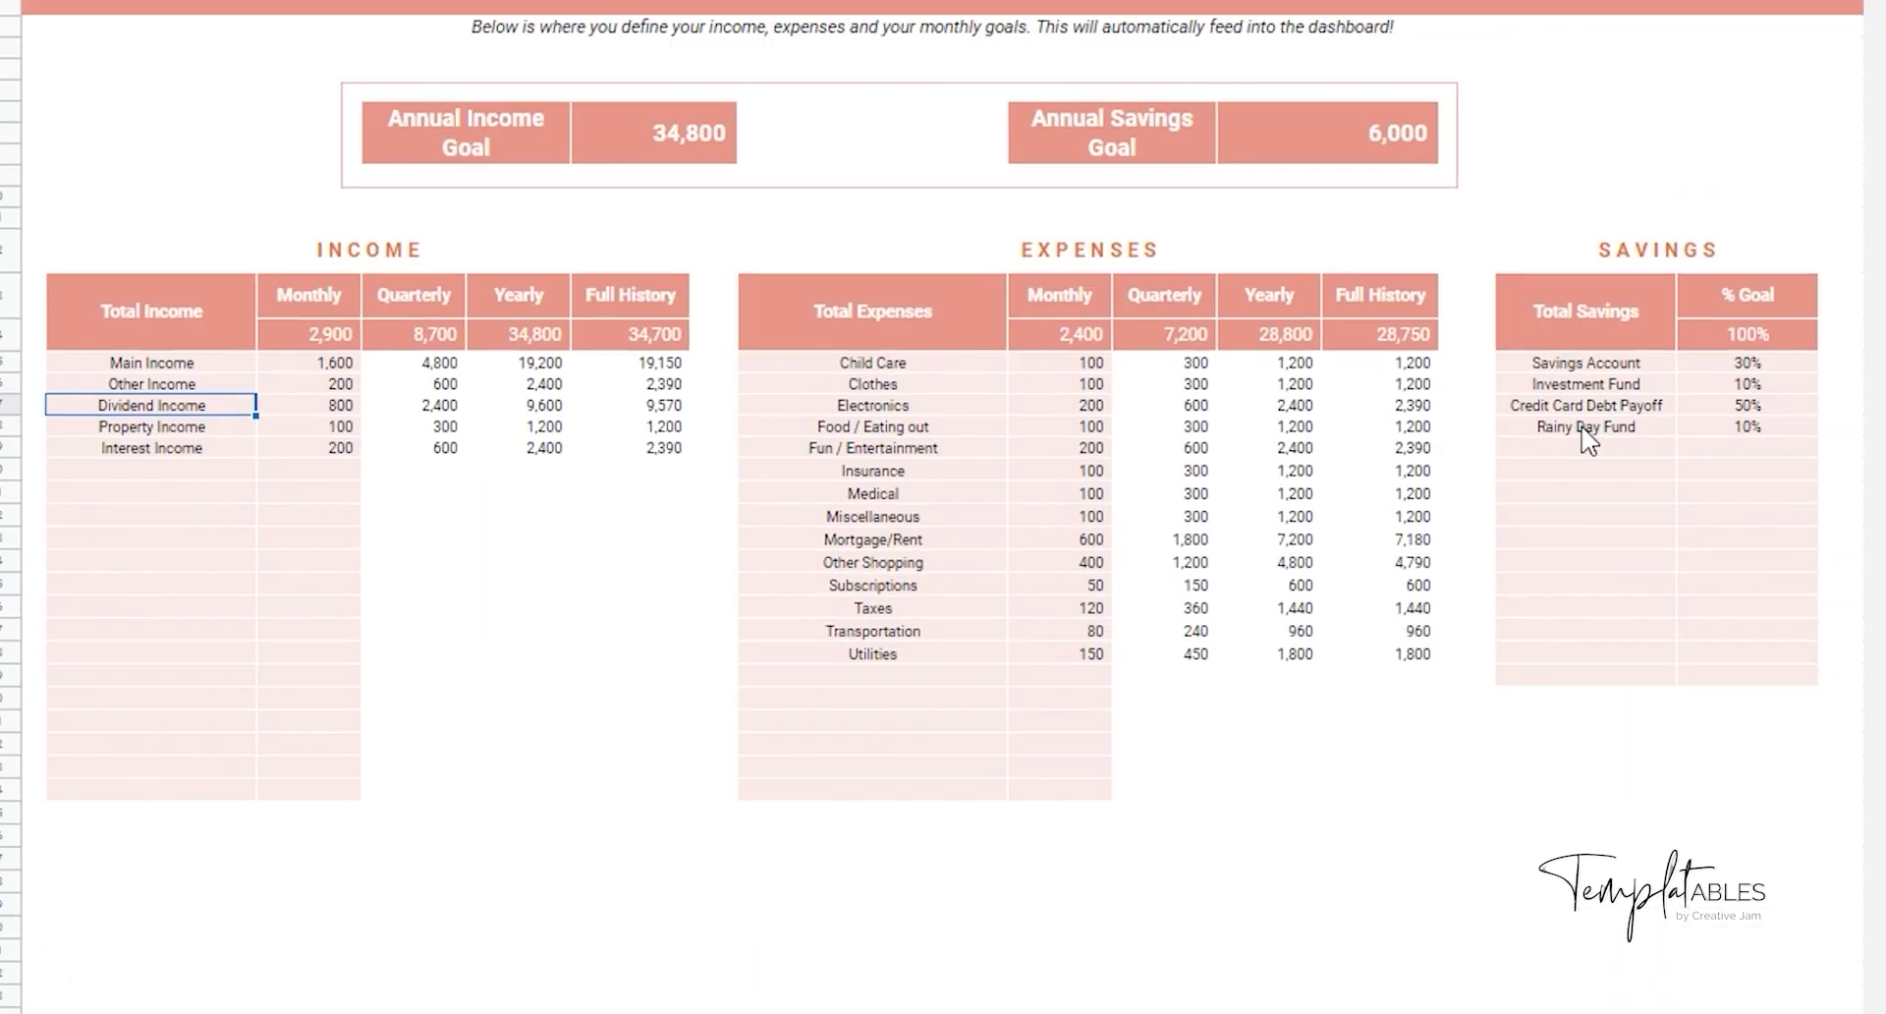
Add Interest Income with a 200 monthly goal and Utilities with a 150 goal
left_click(1586, 429)
left_click(884, 471)
type("I")
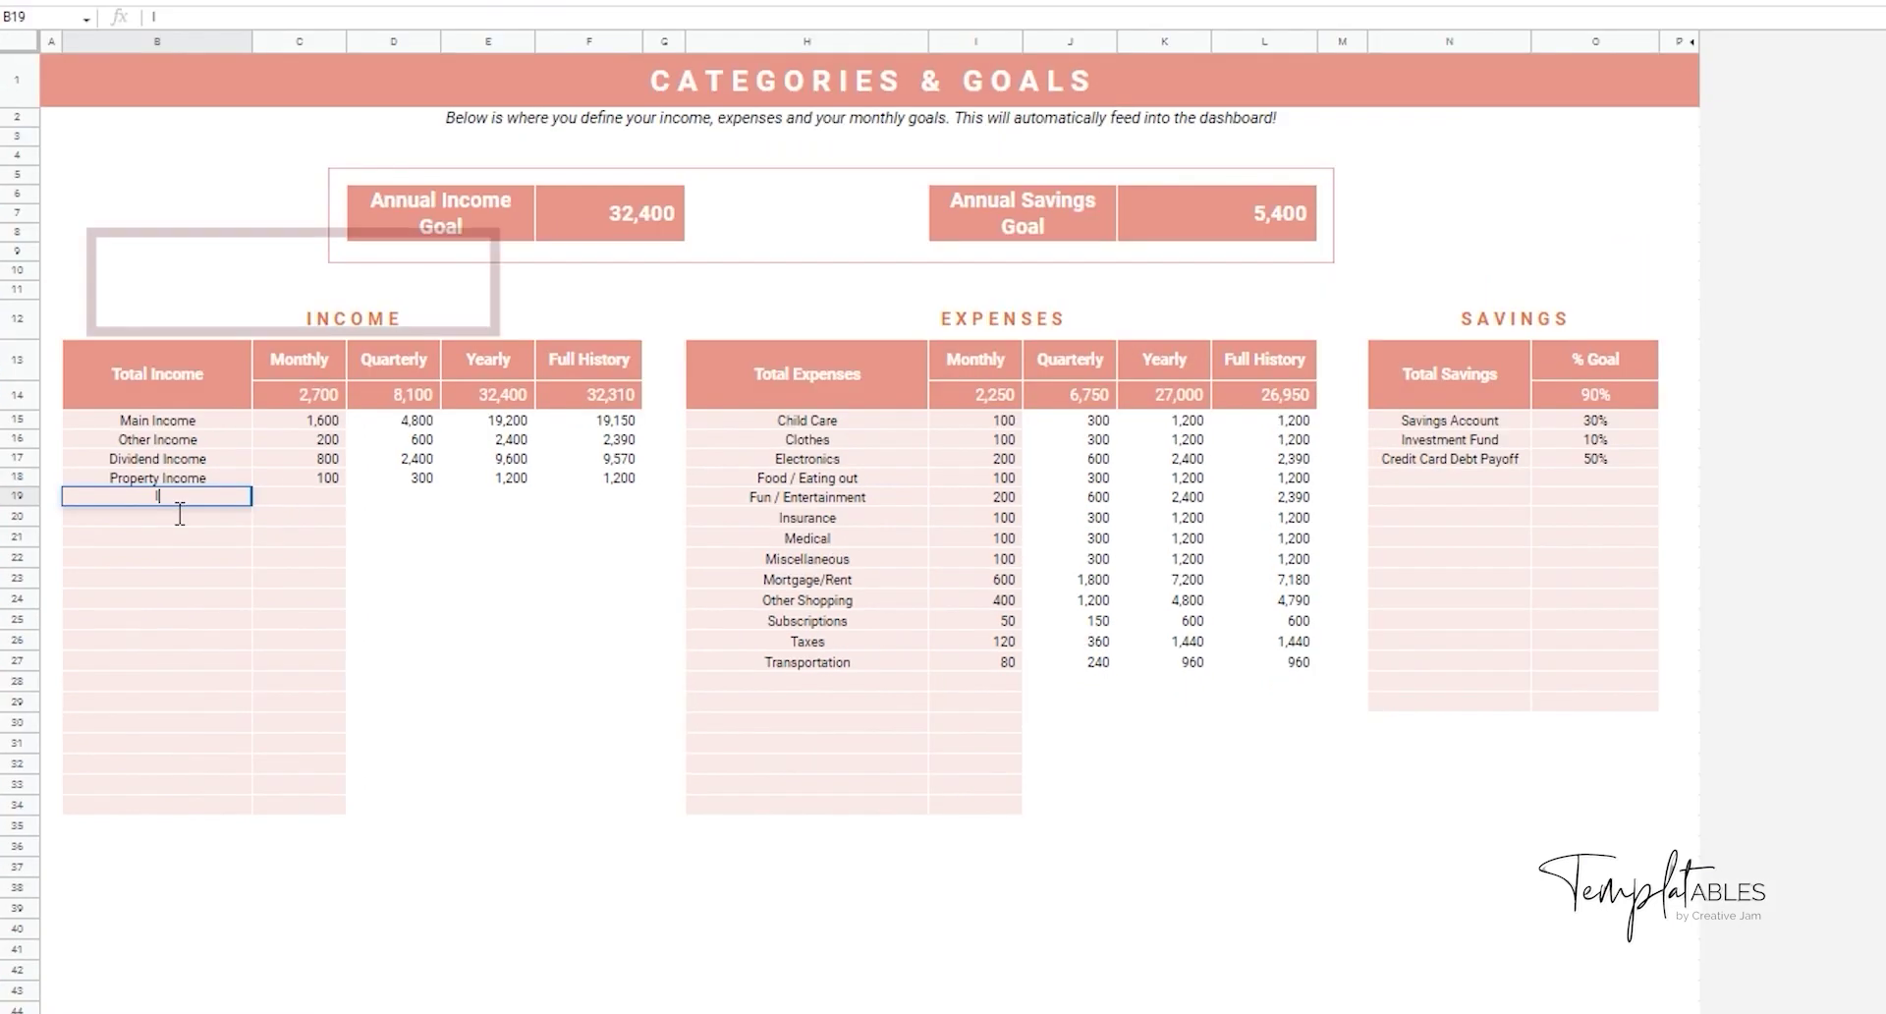
type("nterest Income")
key("Tab")
type("200")
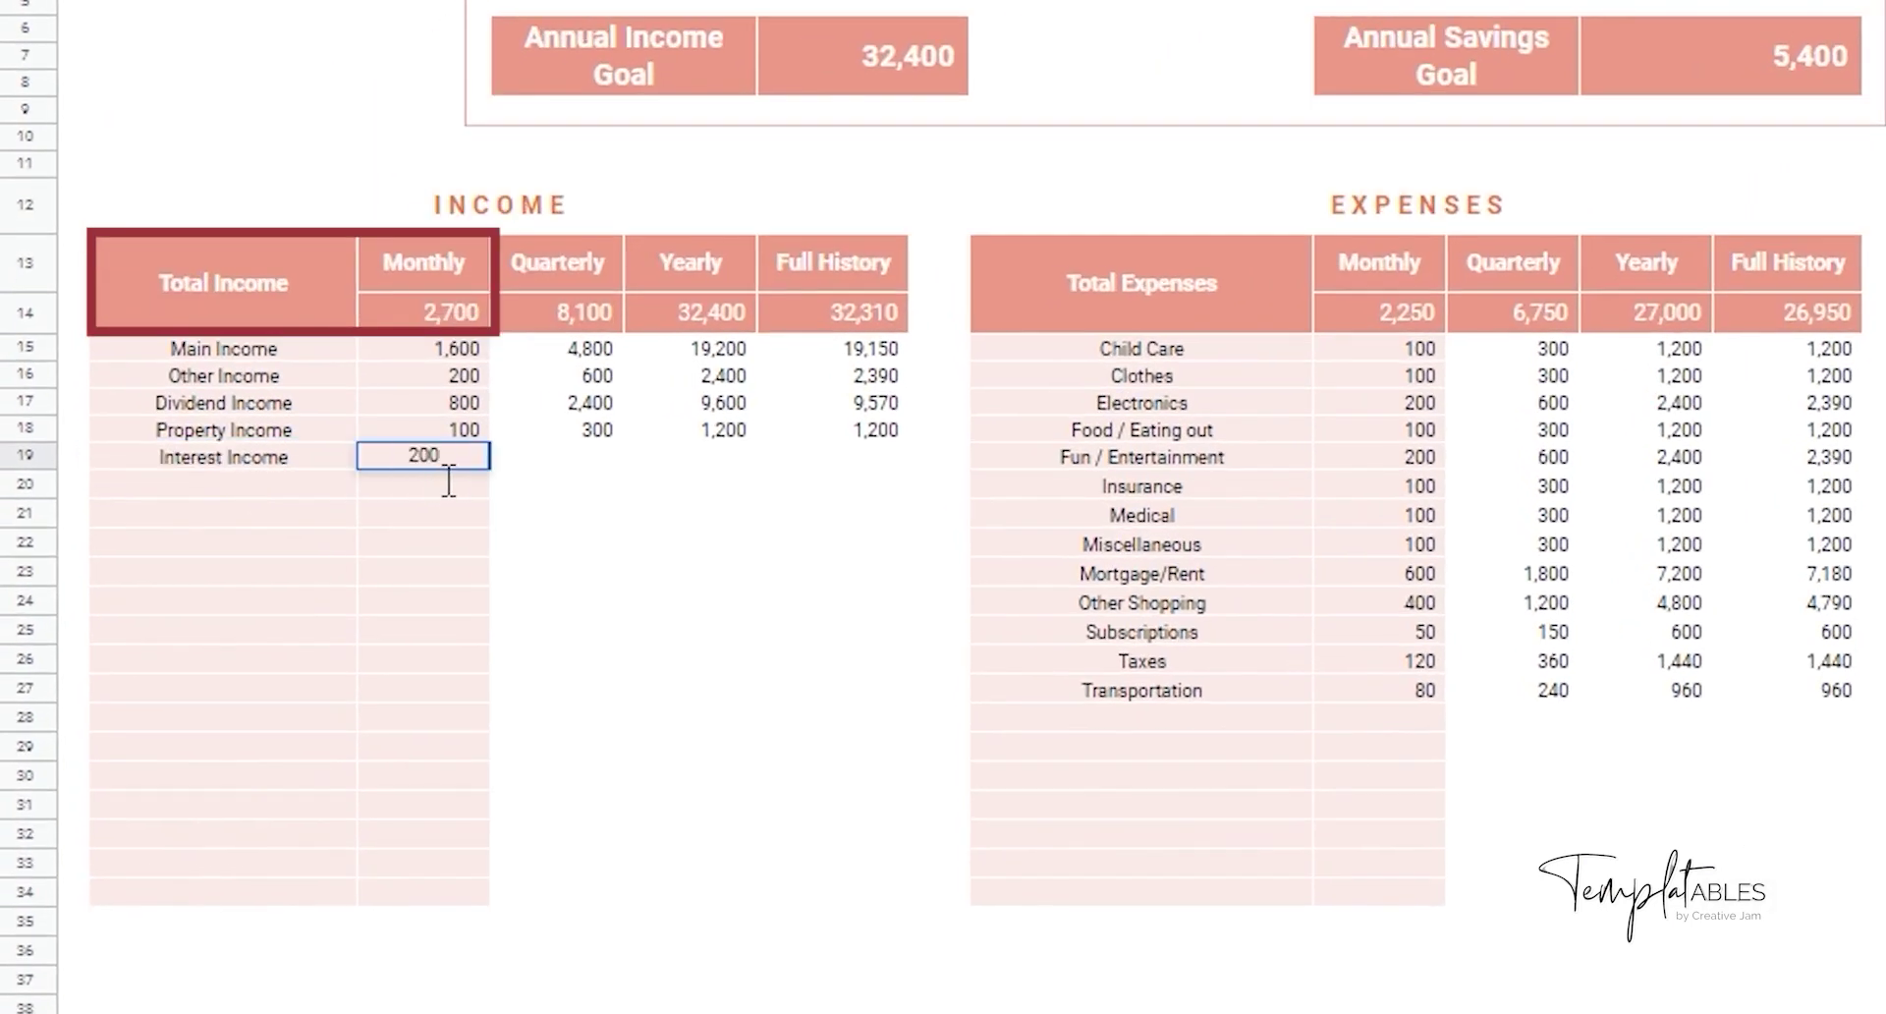
type("Utilities")
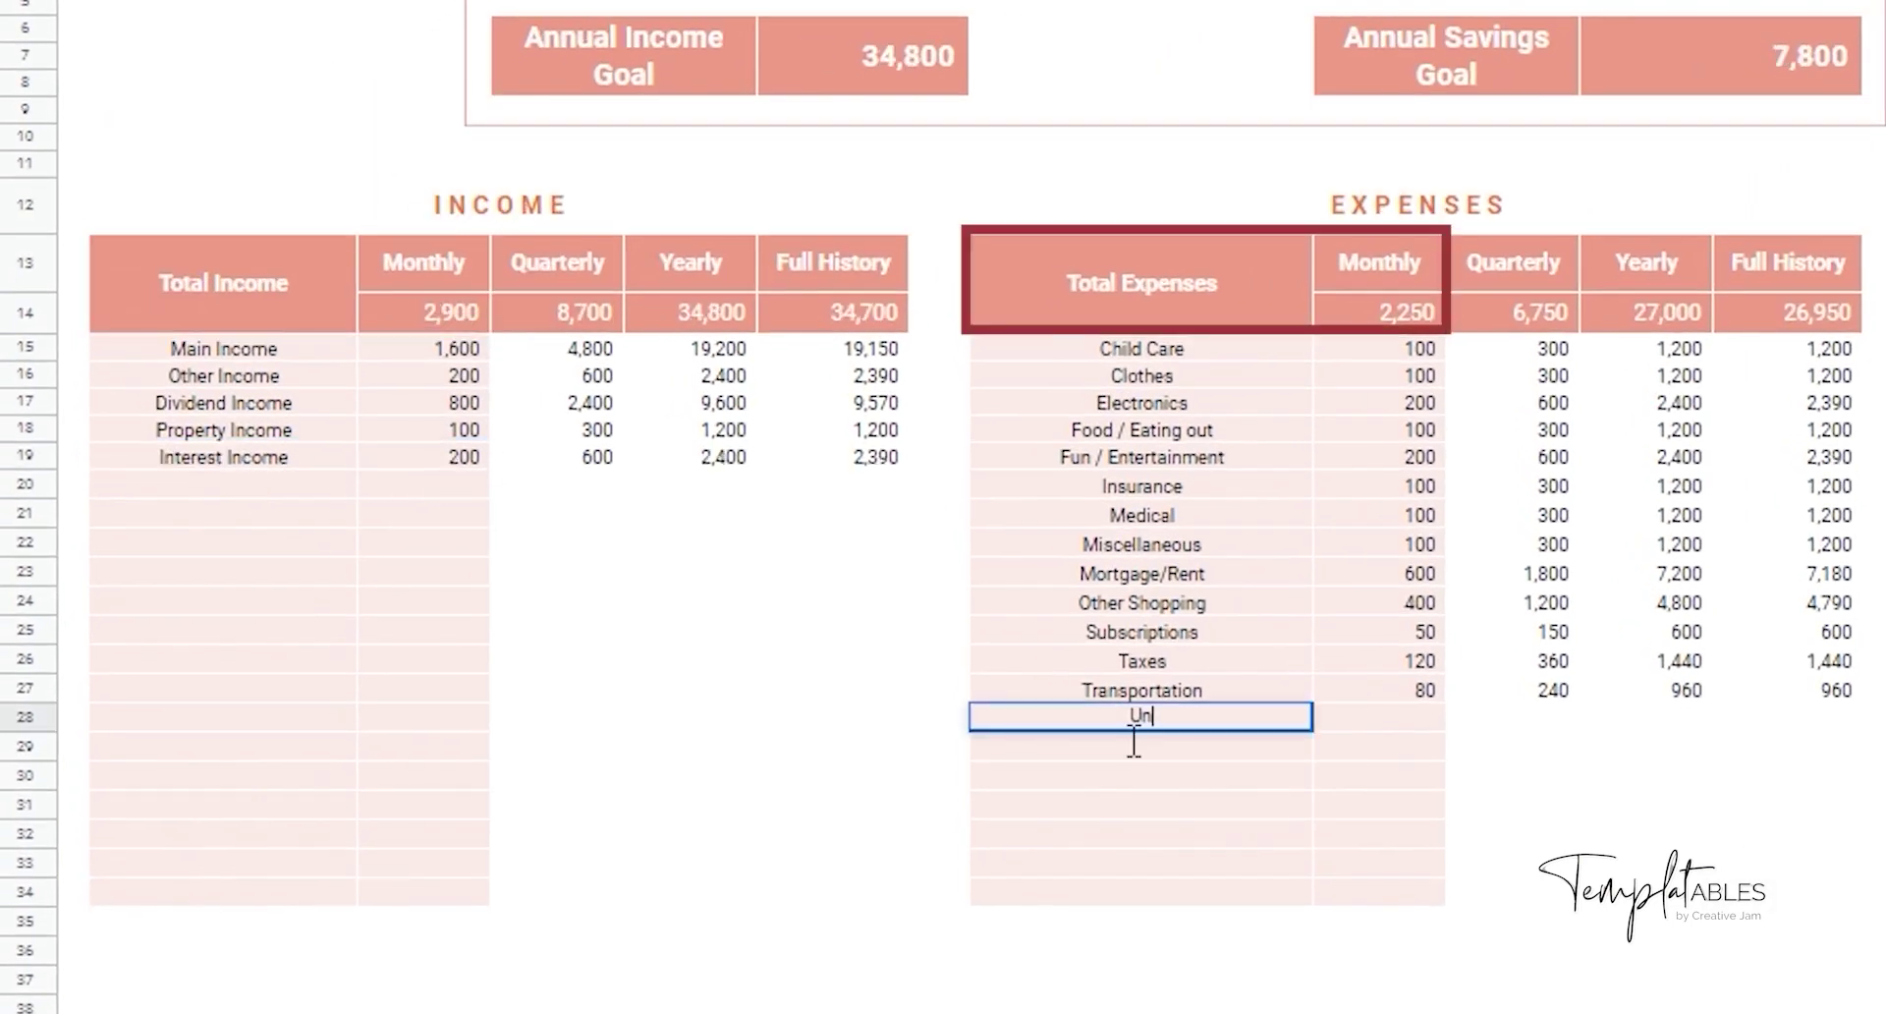
key("Tab")
type("150")
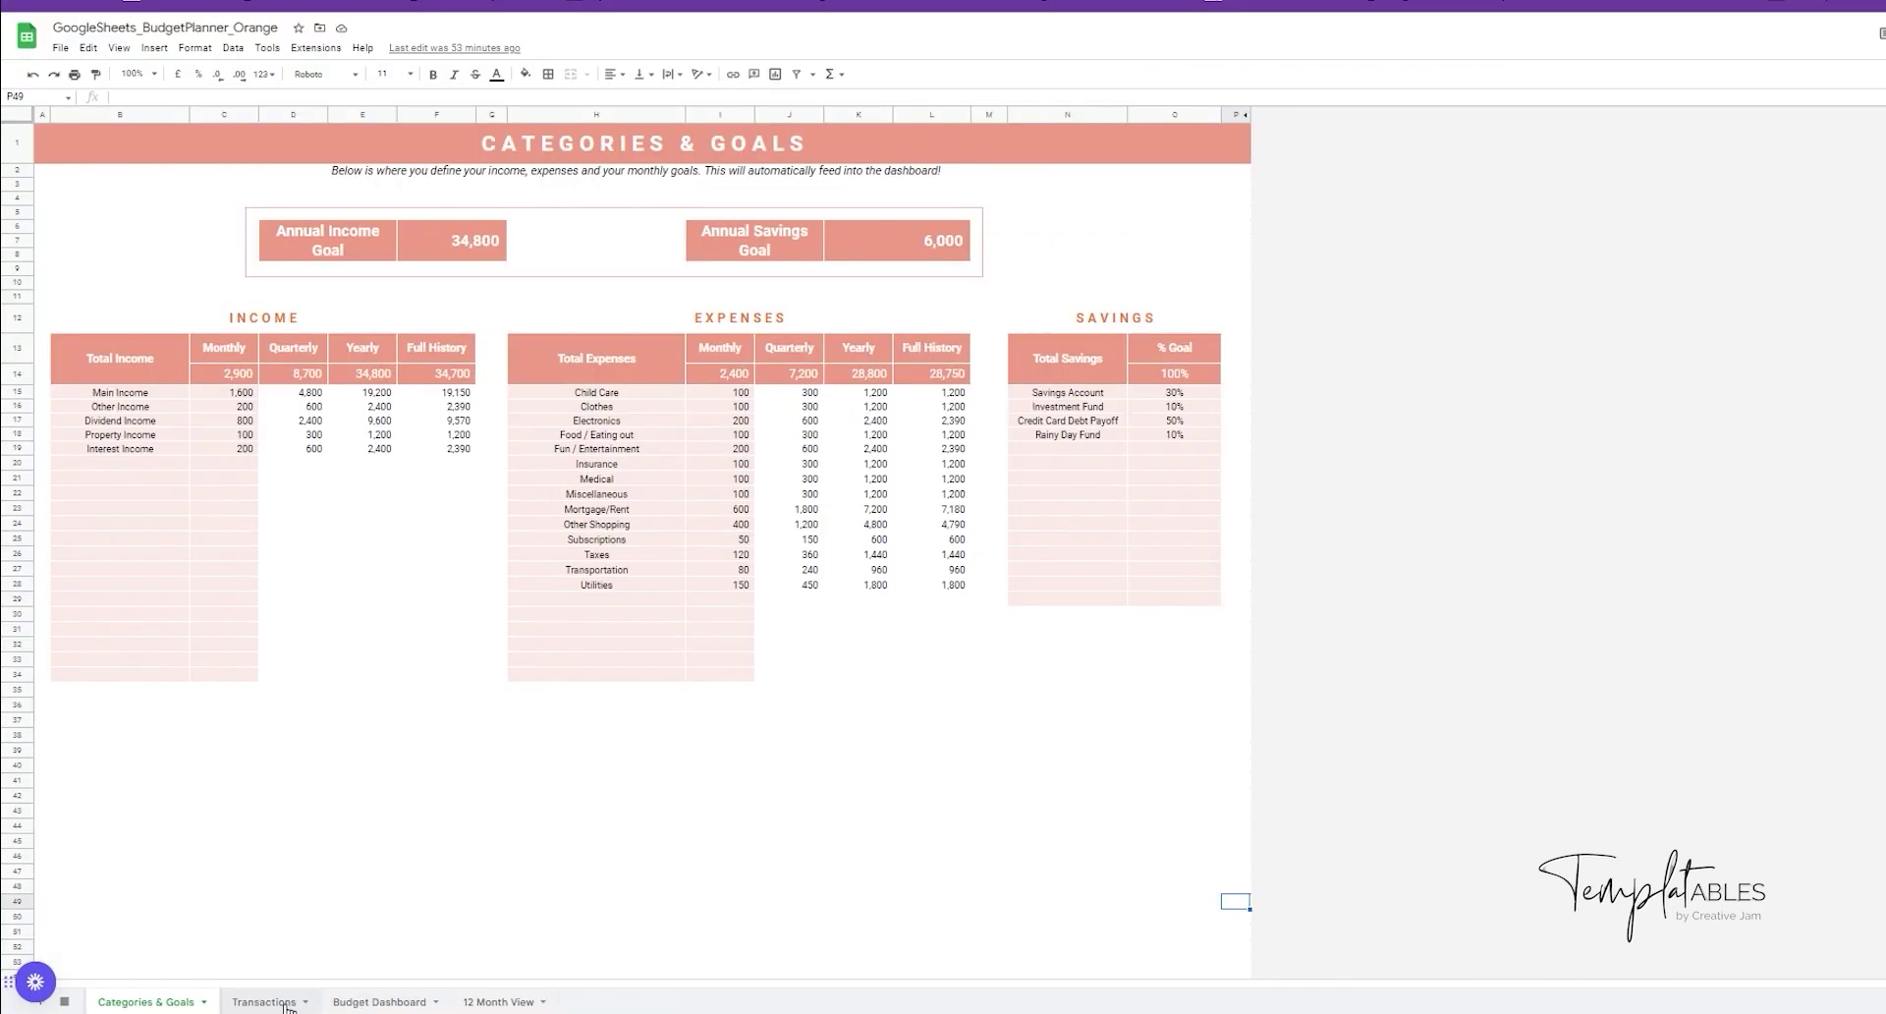
In Transactions, start row B139 dated 1-Jan-23 as Income in the Other Income category
left_click(284, 1004)
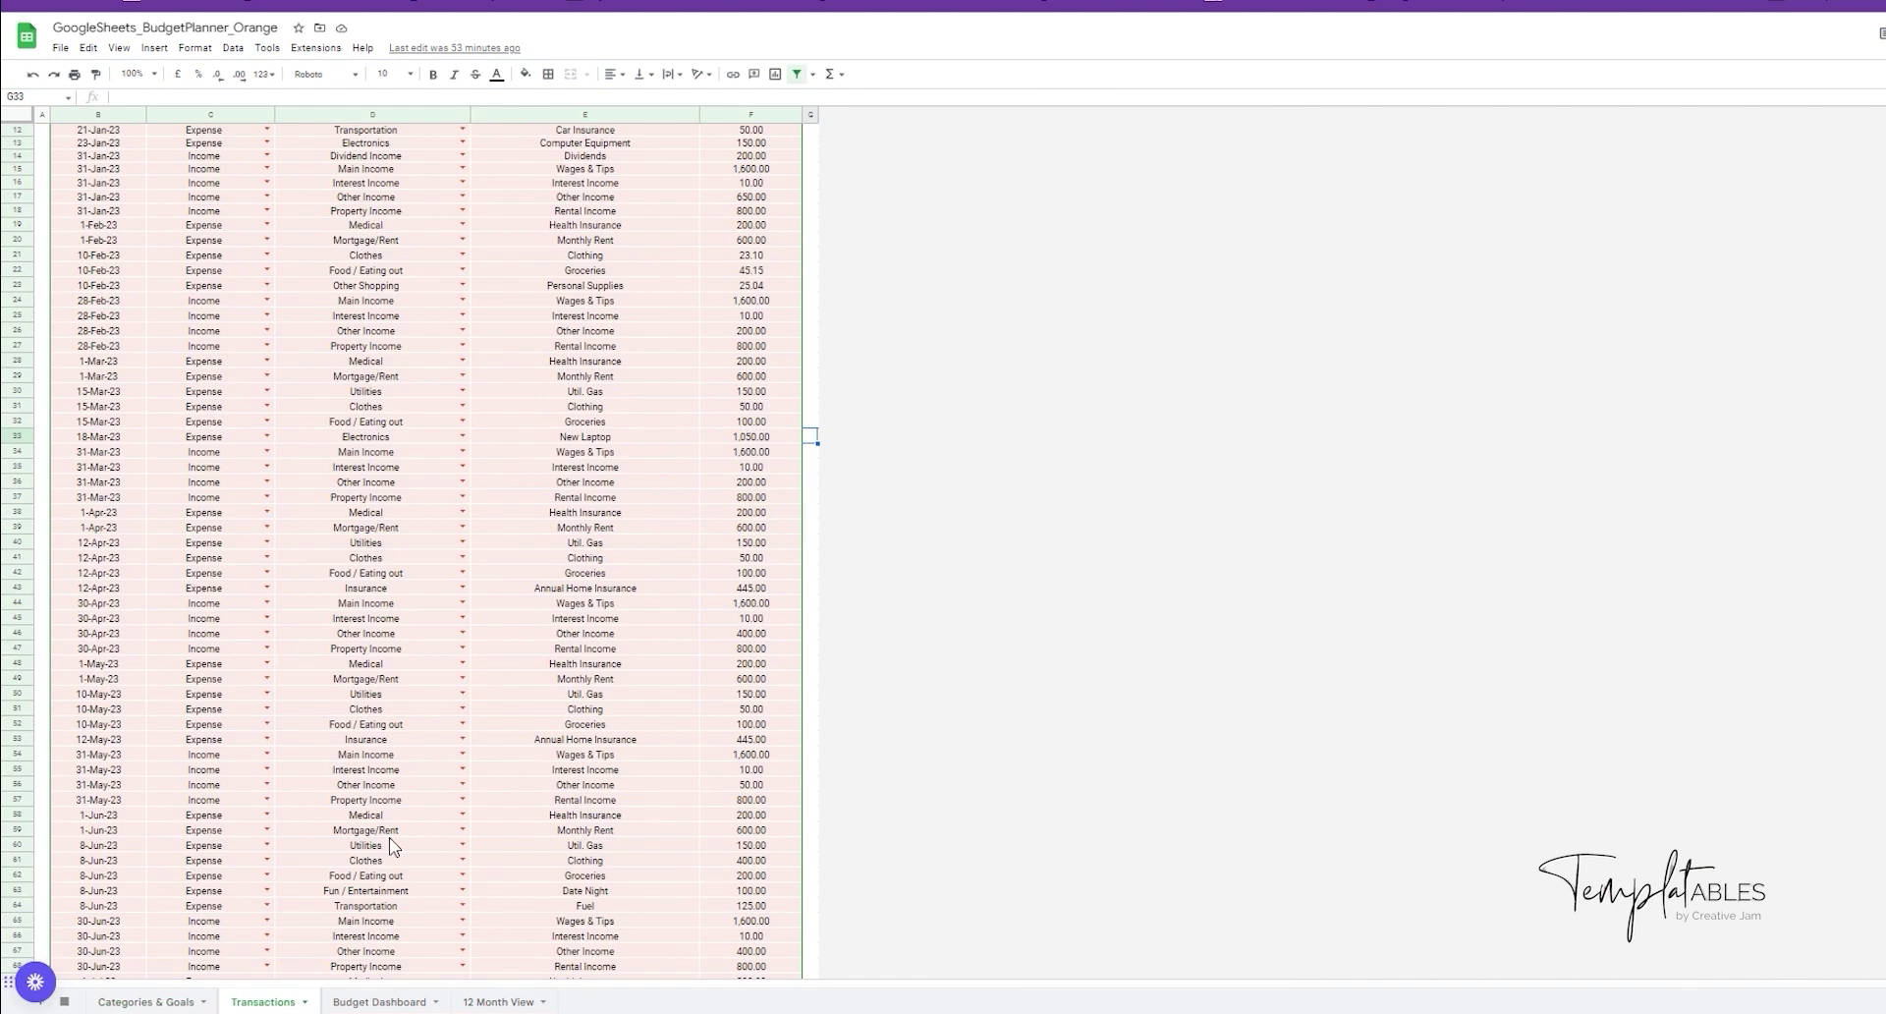
scroll(1004, 662, "up", 4)
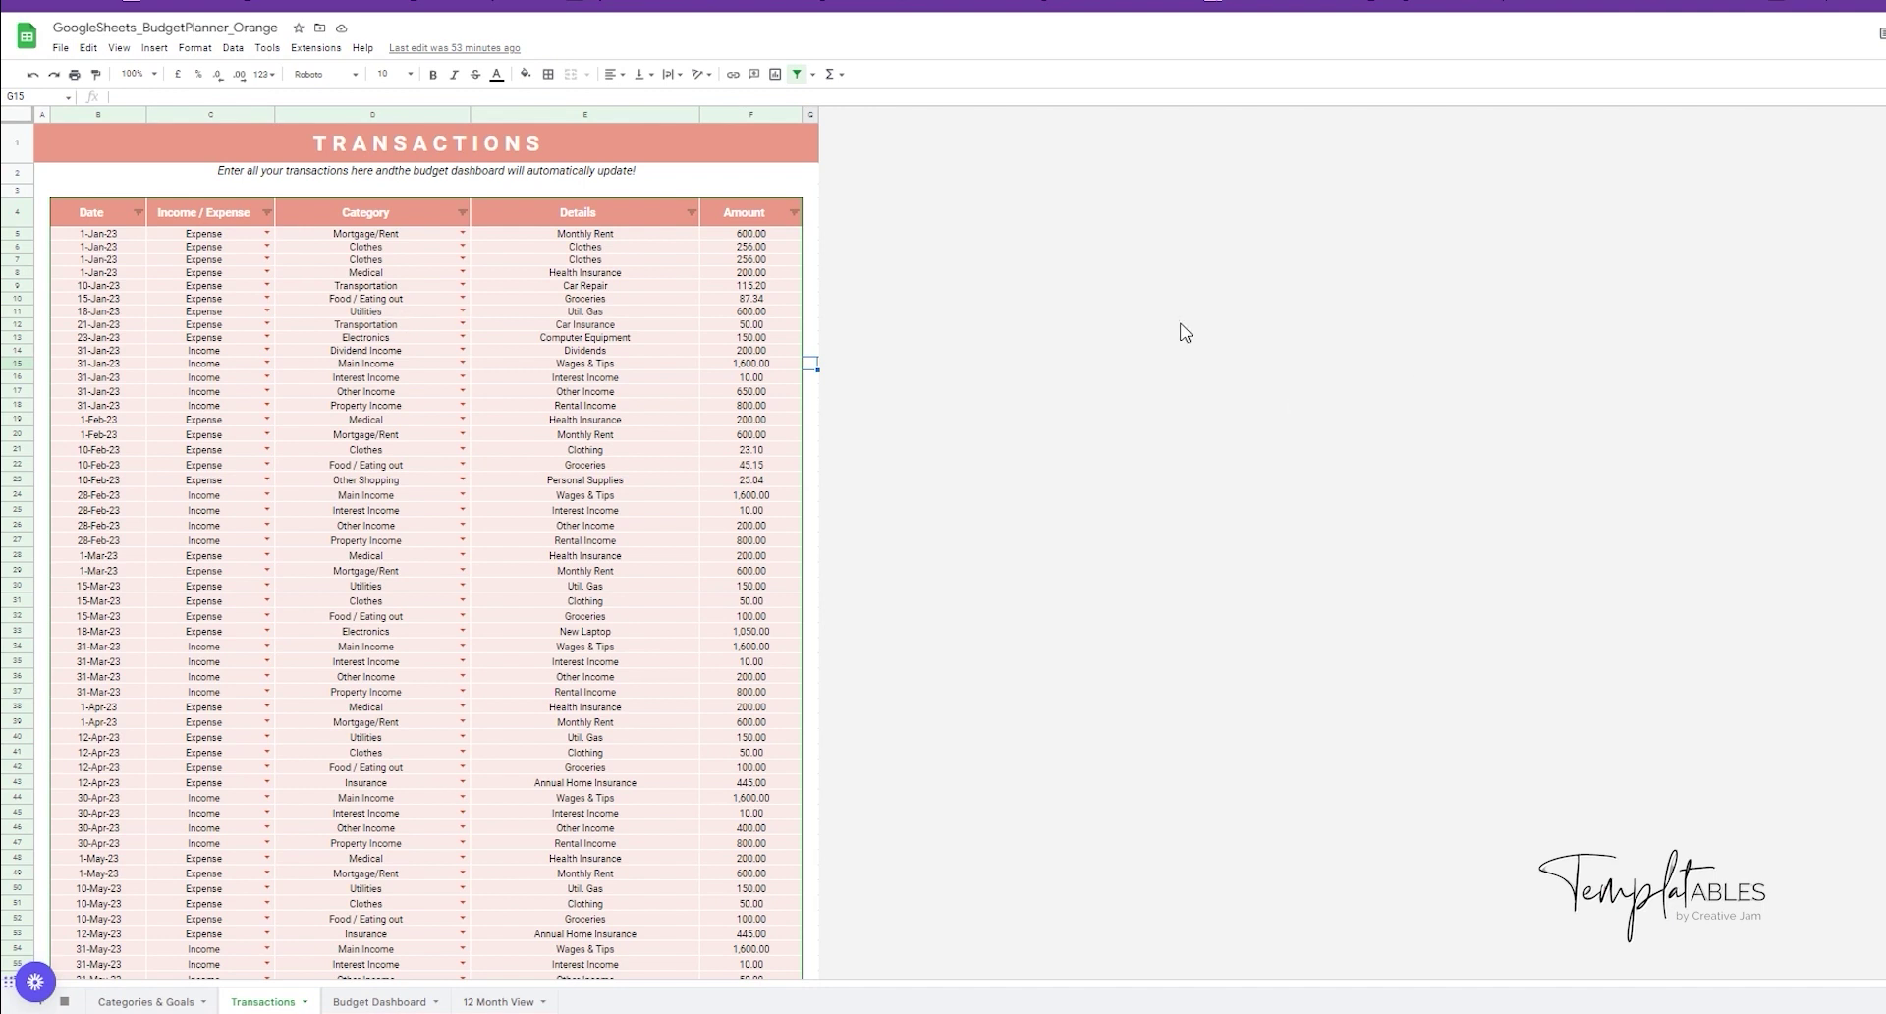
key("Up")
key("Up")
key("Up")
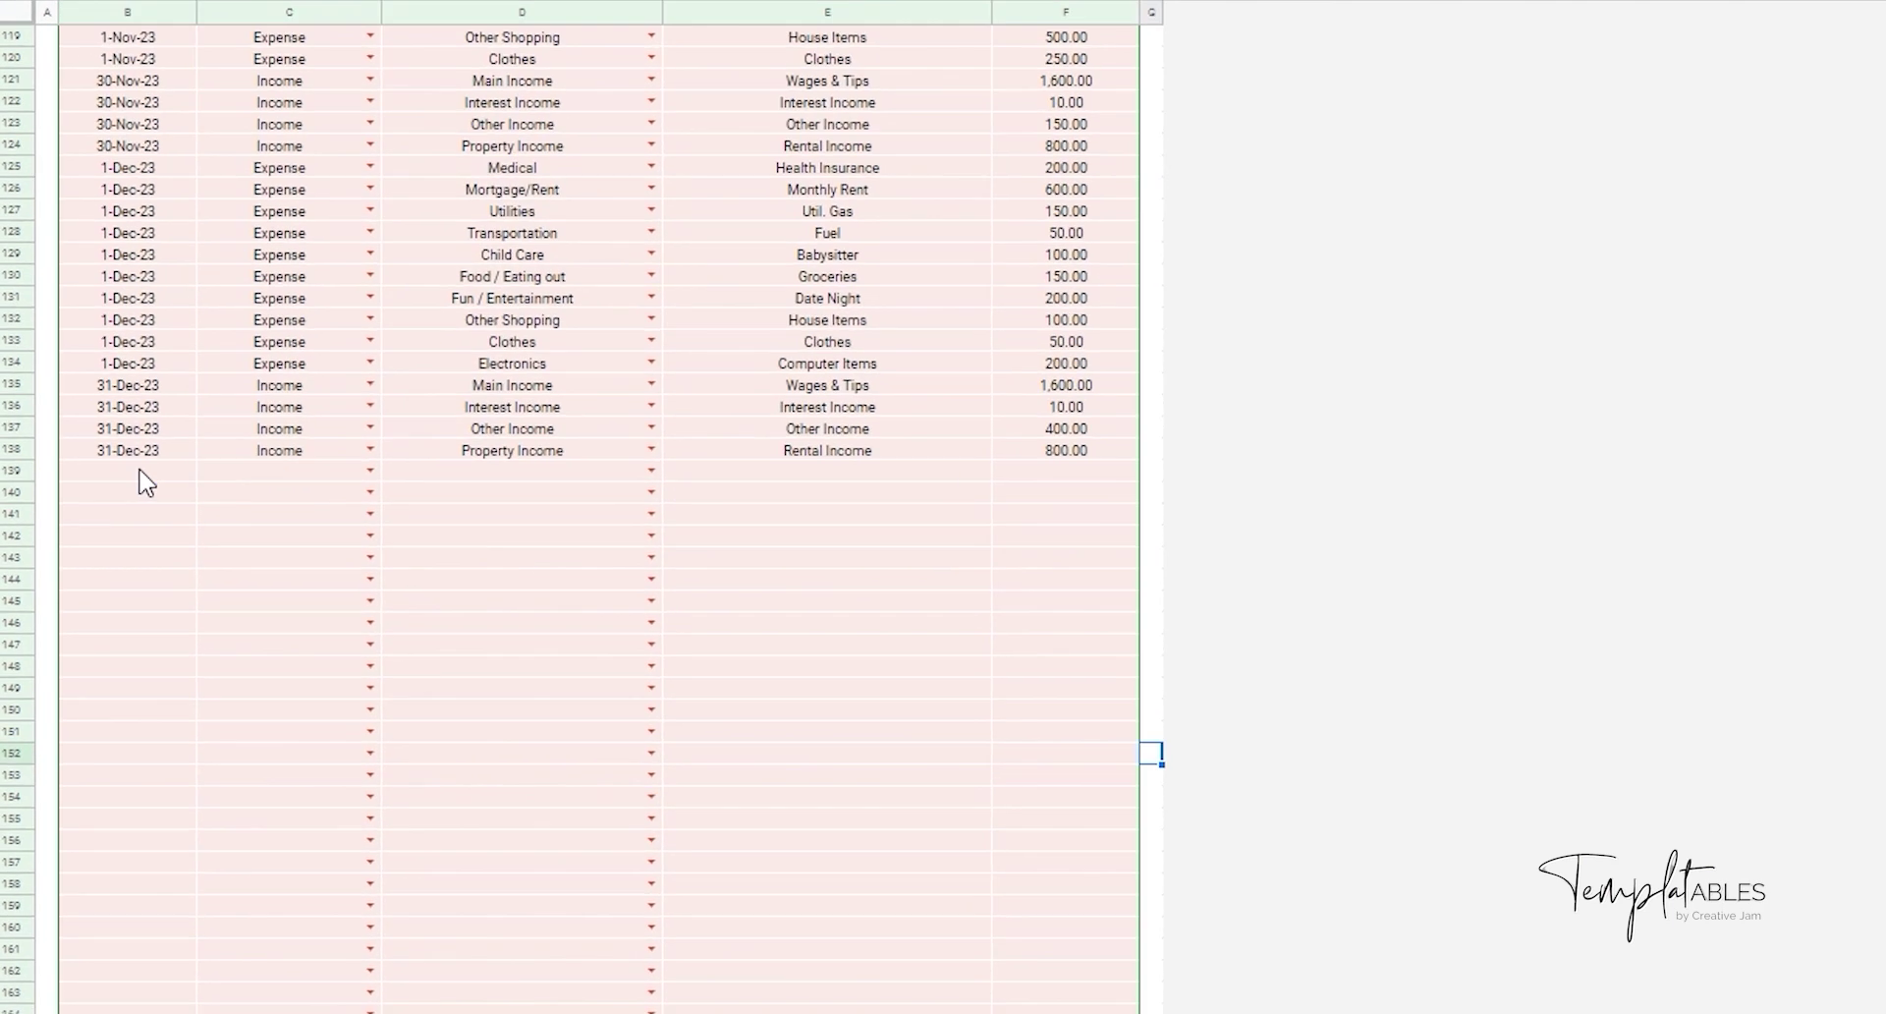
left_click(139, 471)
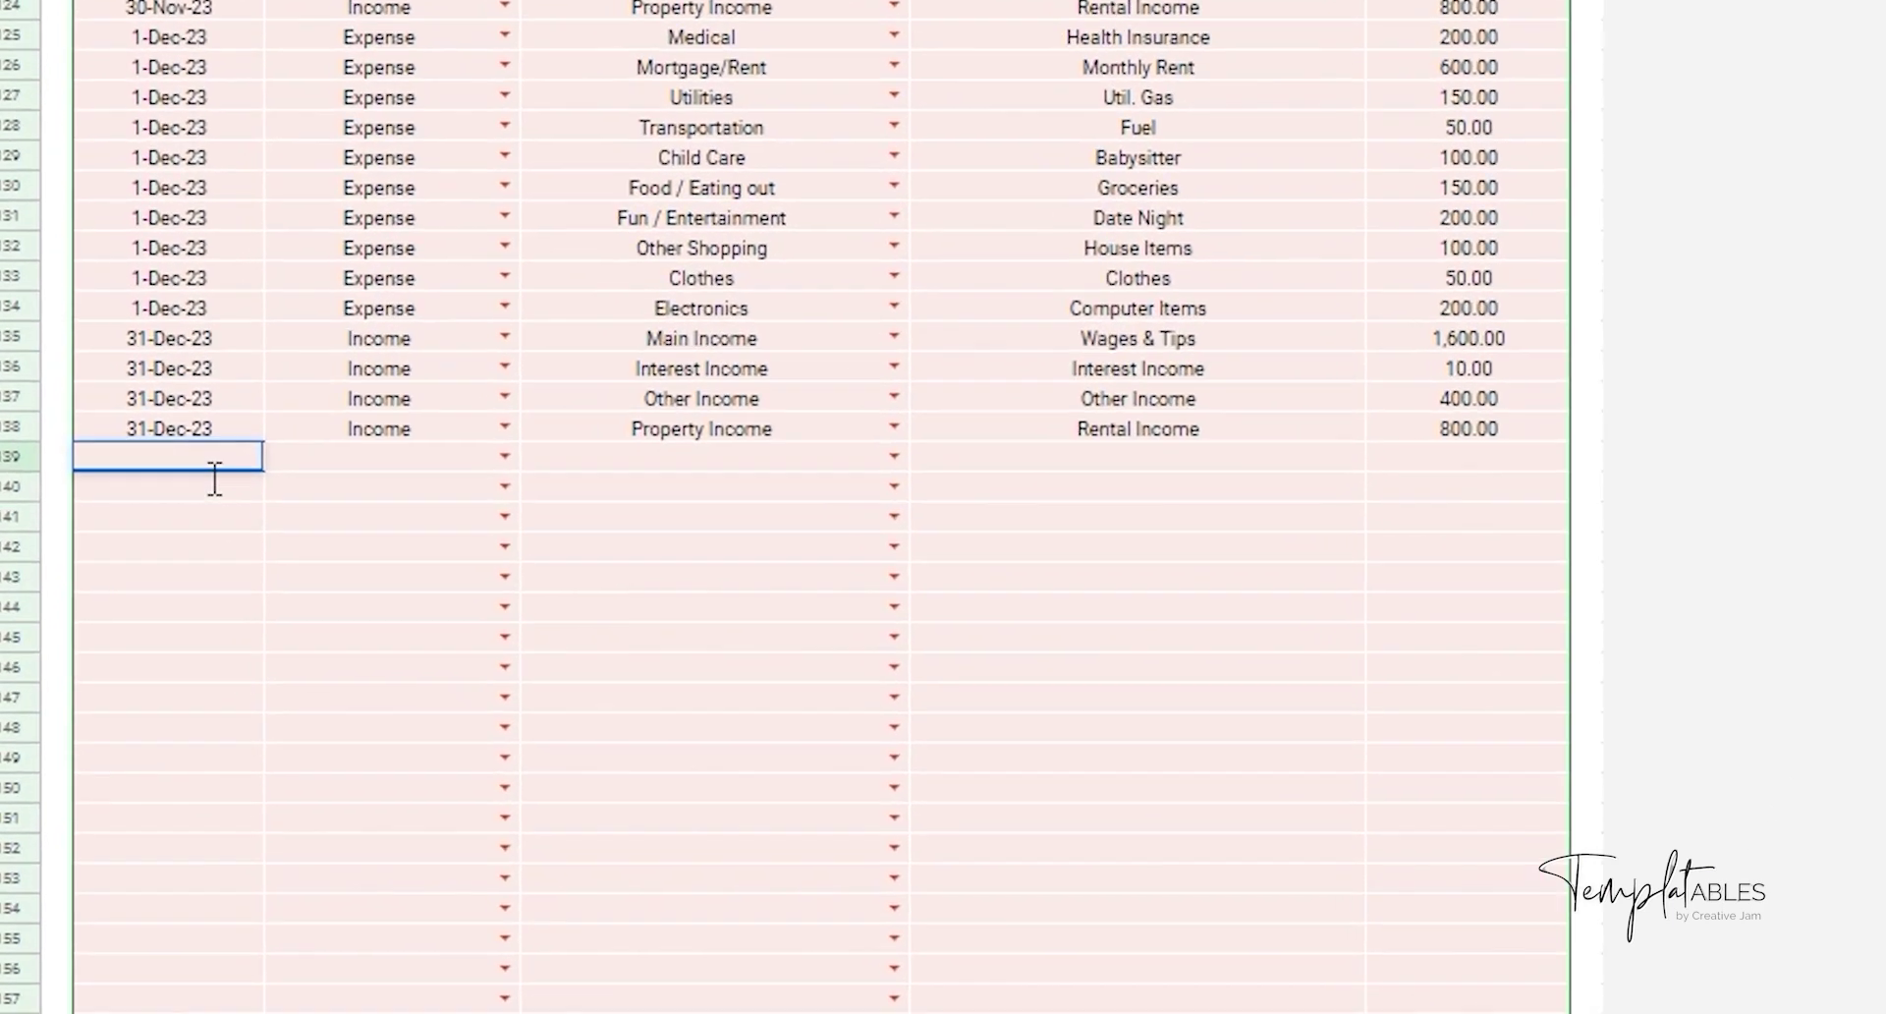
type("1-Jan-23")
left_click(368, 471)
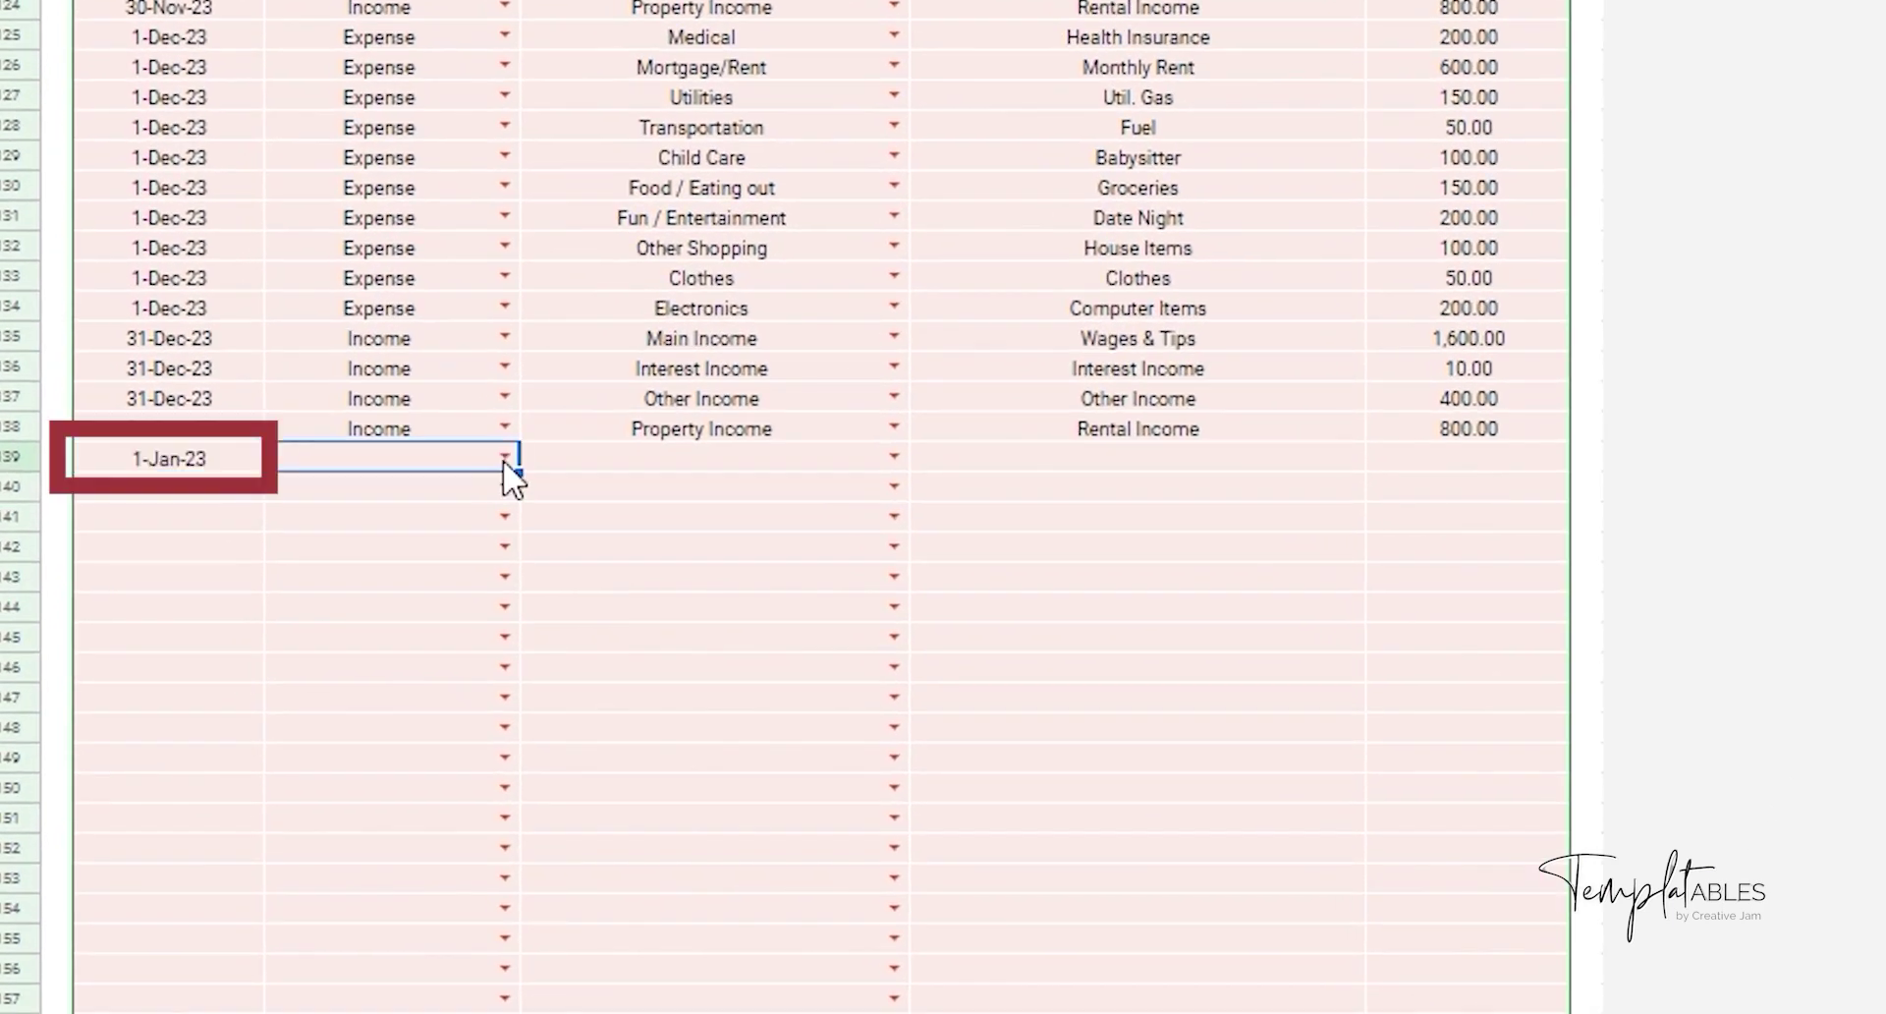
left_click(505, 458)
left_click(463, 491)
left_click(892, 457)
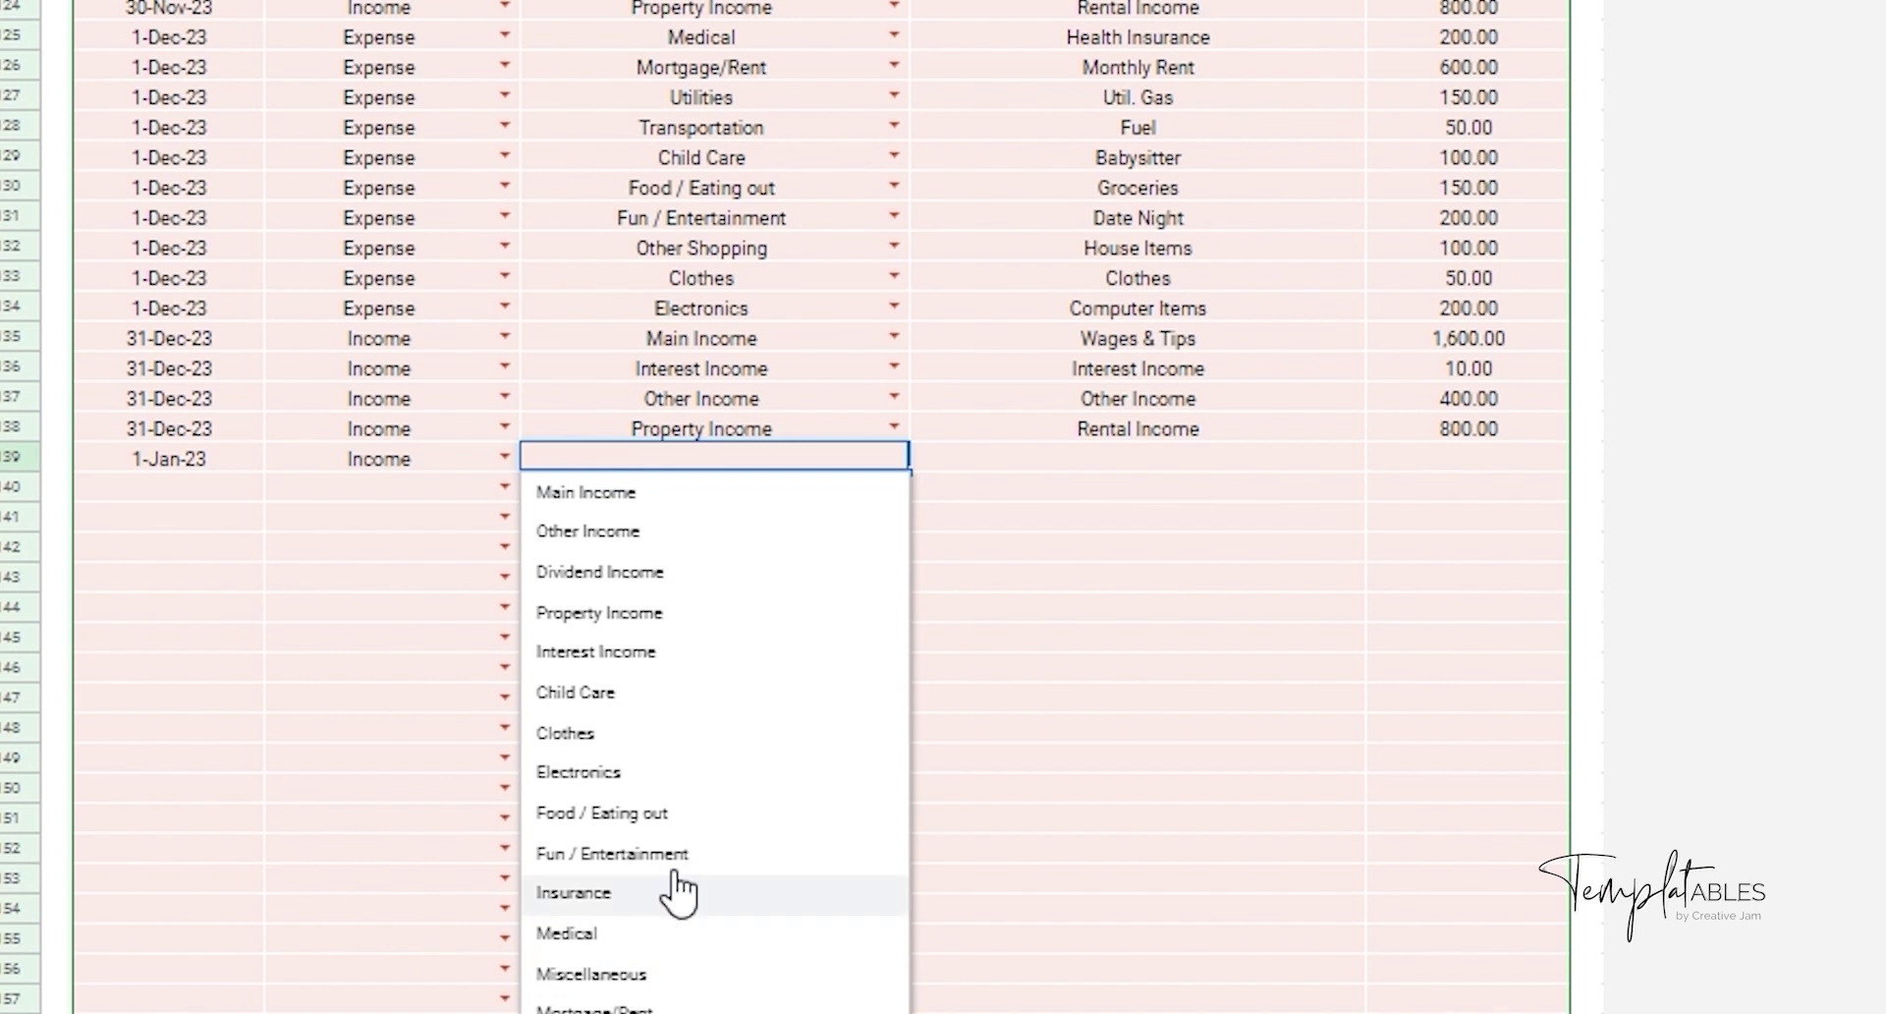
left_click(715, 534)
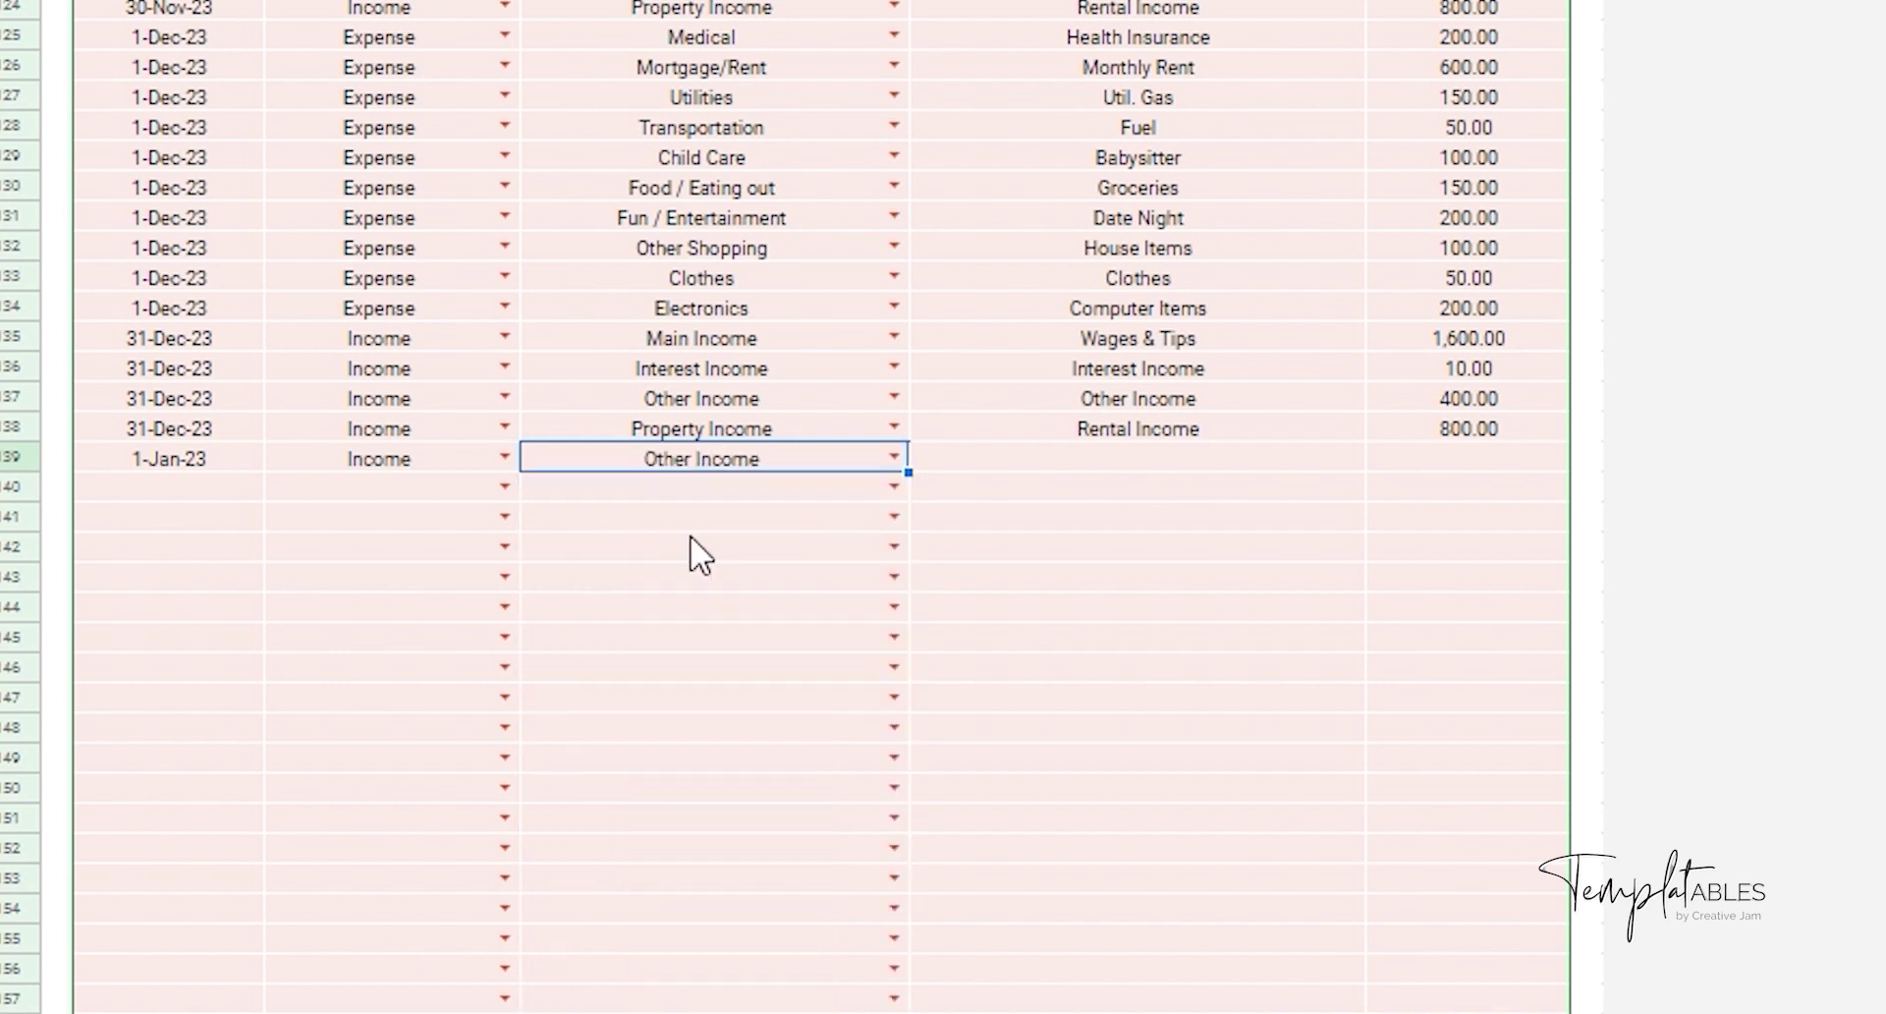
Give the transaction details 'Part time Job' and amount 800.00, then view the Budget Dashboard
double_click(1196, 468)
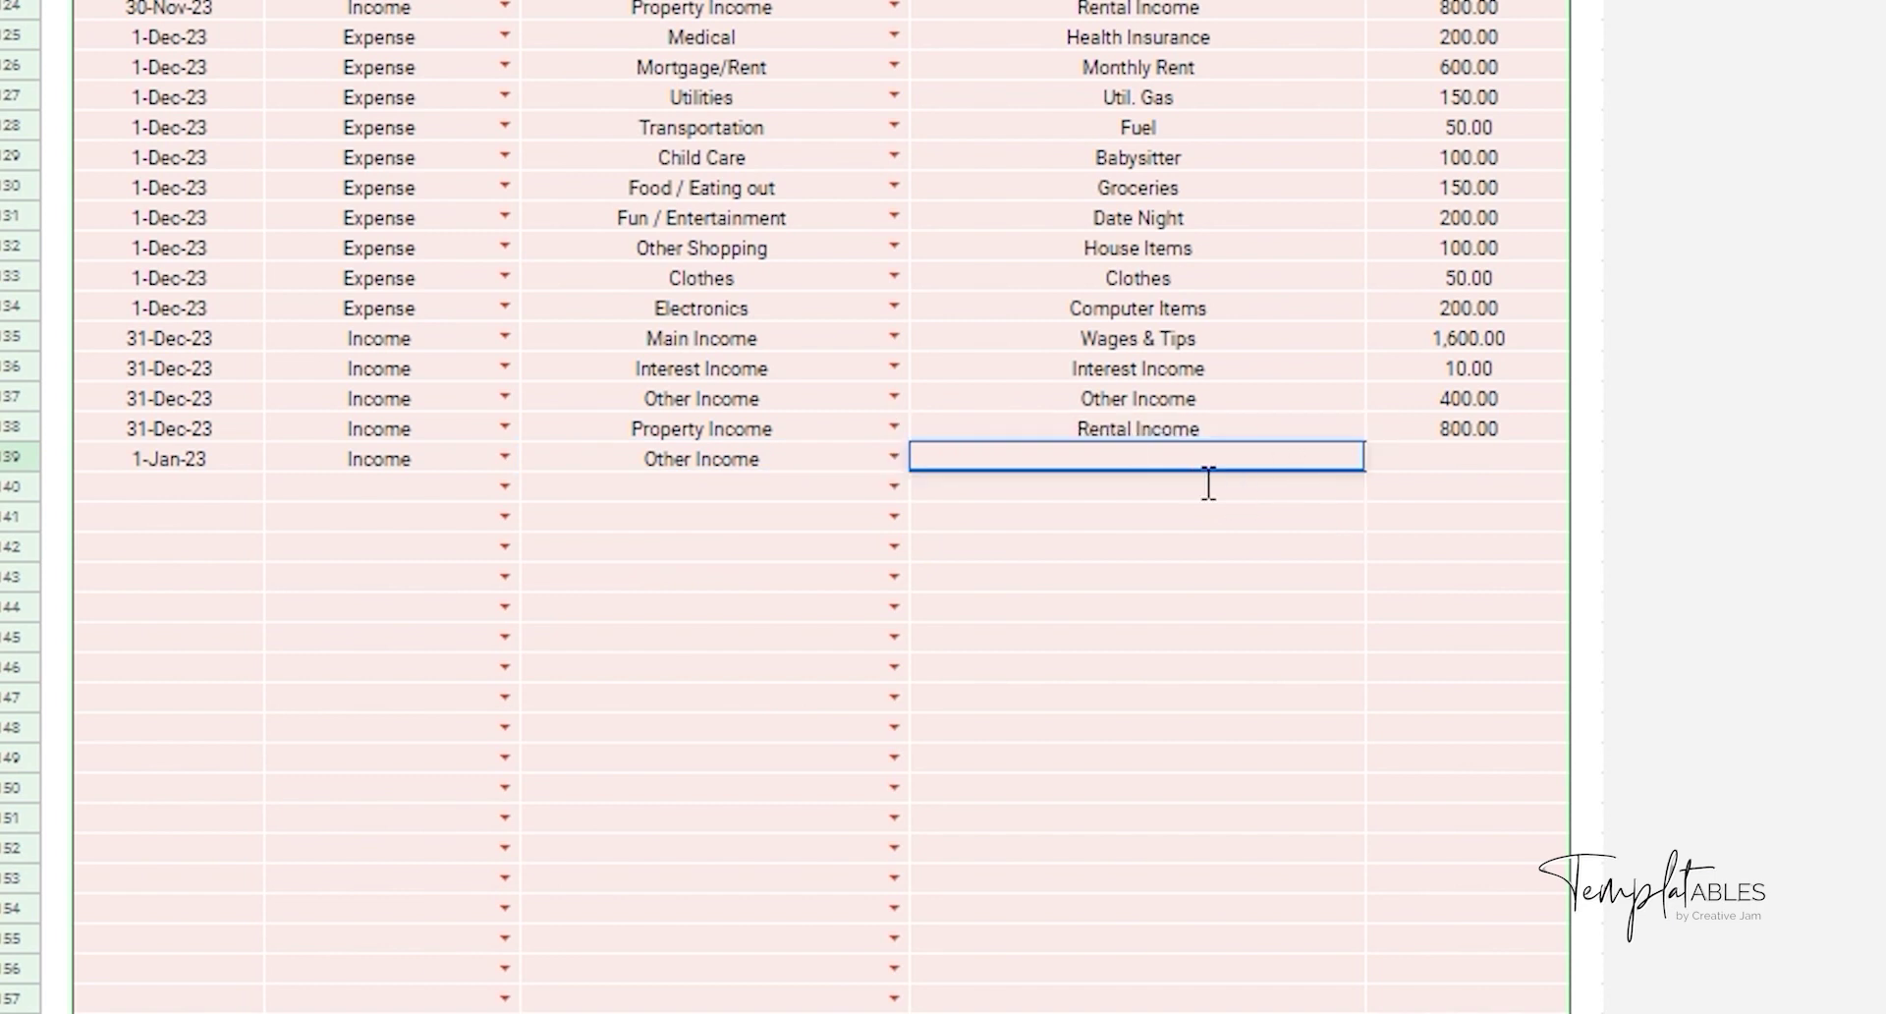
type("Part time Job")
left_click(1487, 466)
double_click(1489, 466)
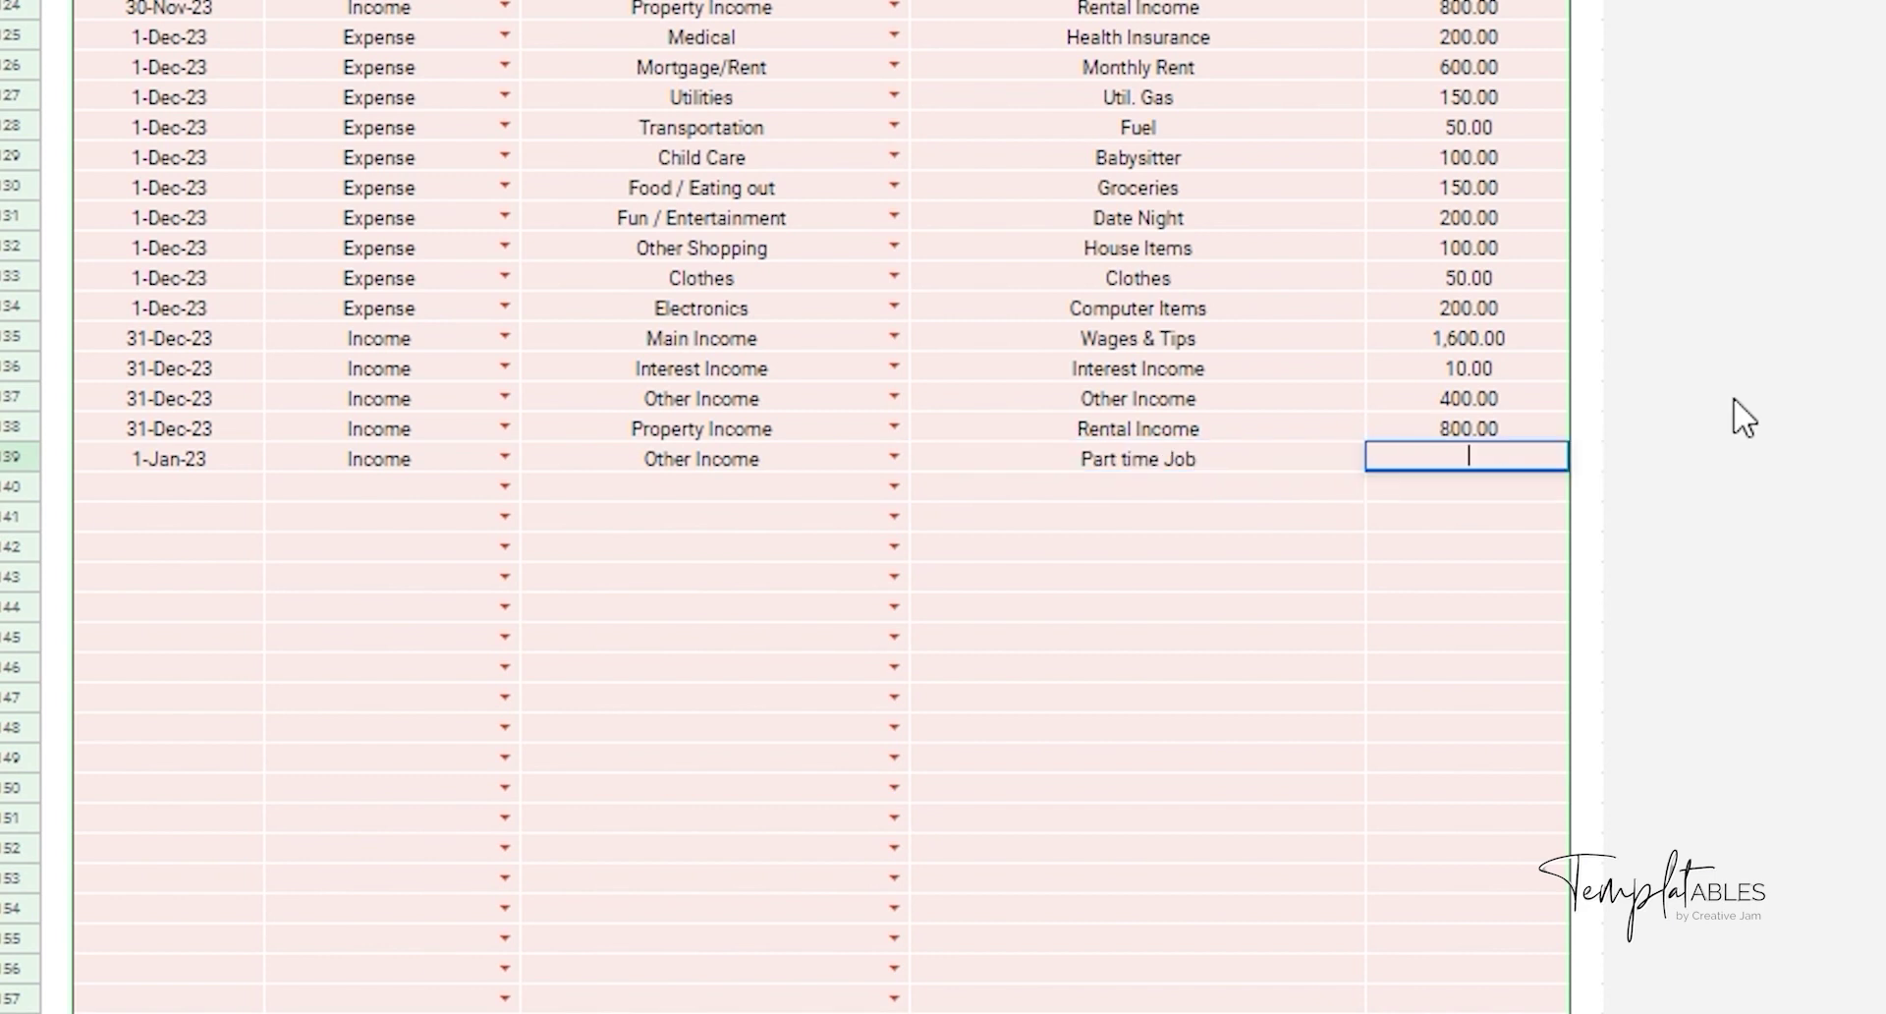
type("800.00")
left_click(1587, 397)
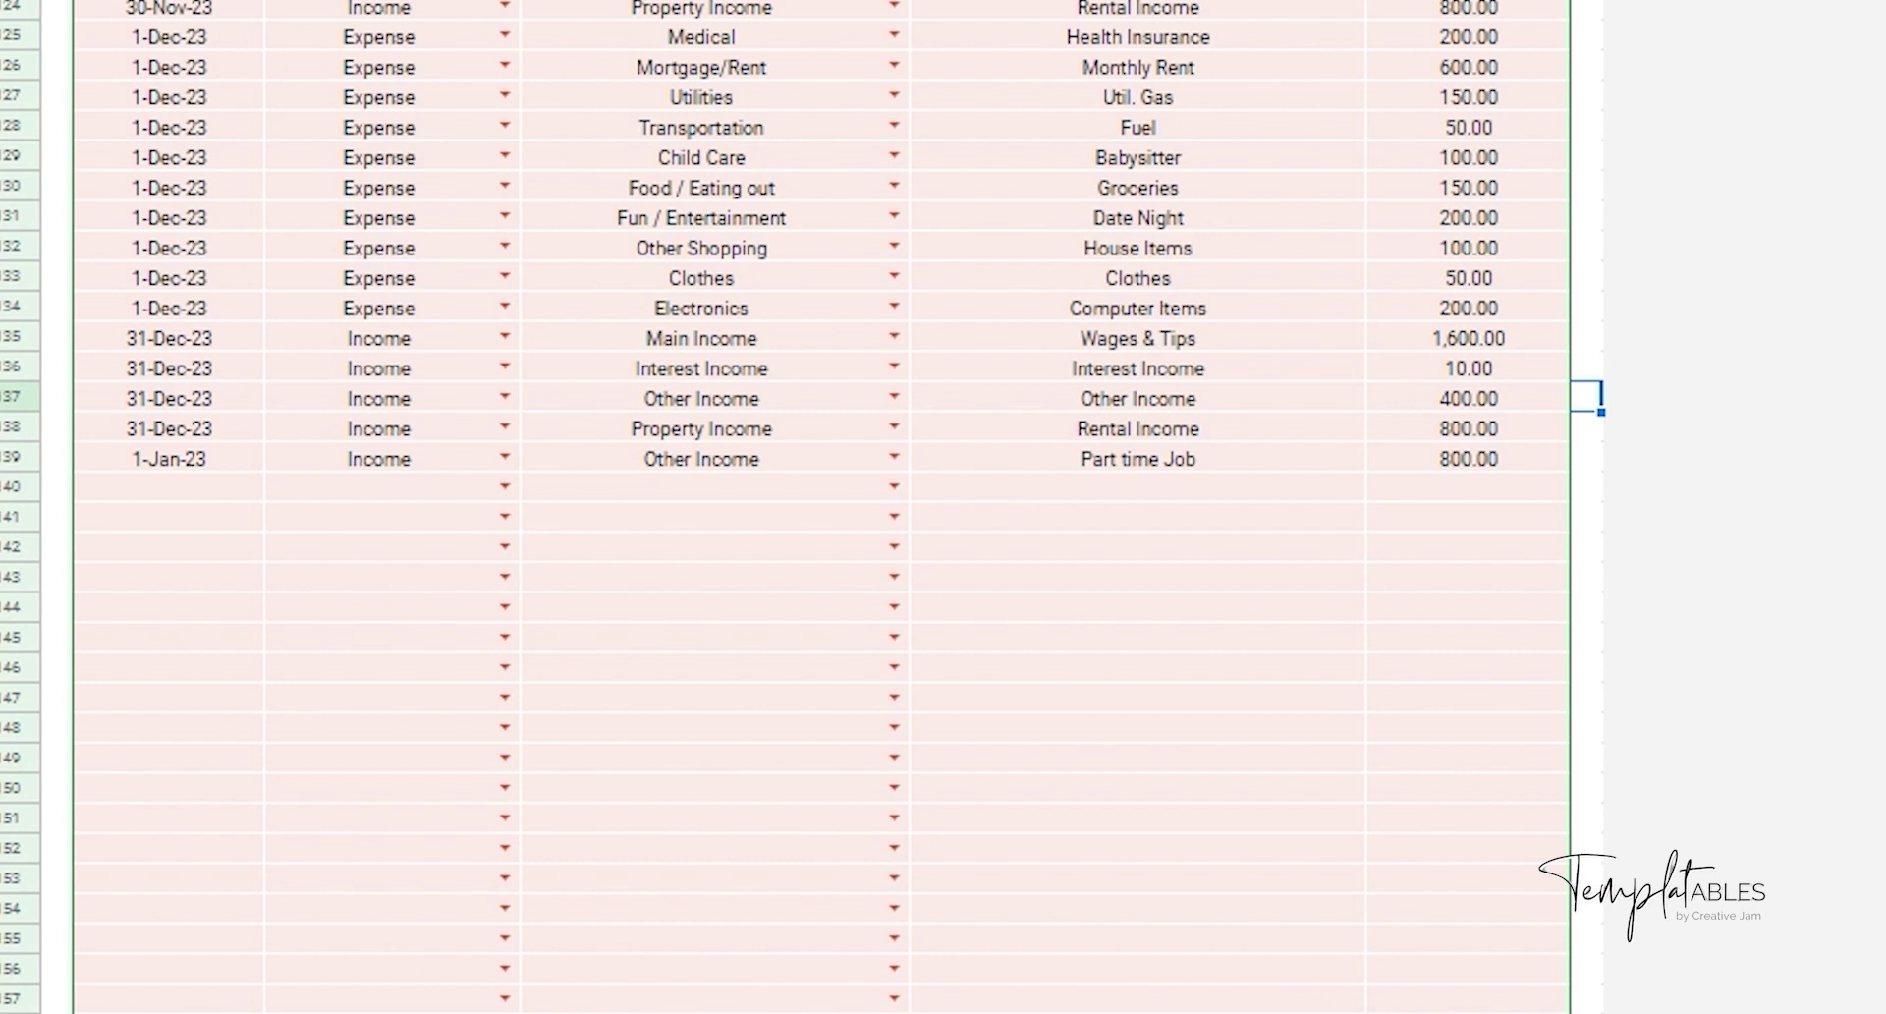
left_click(388, 999)
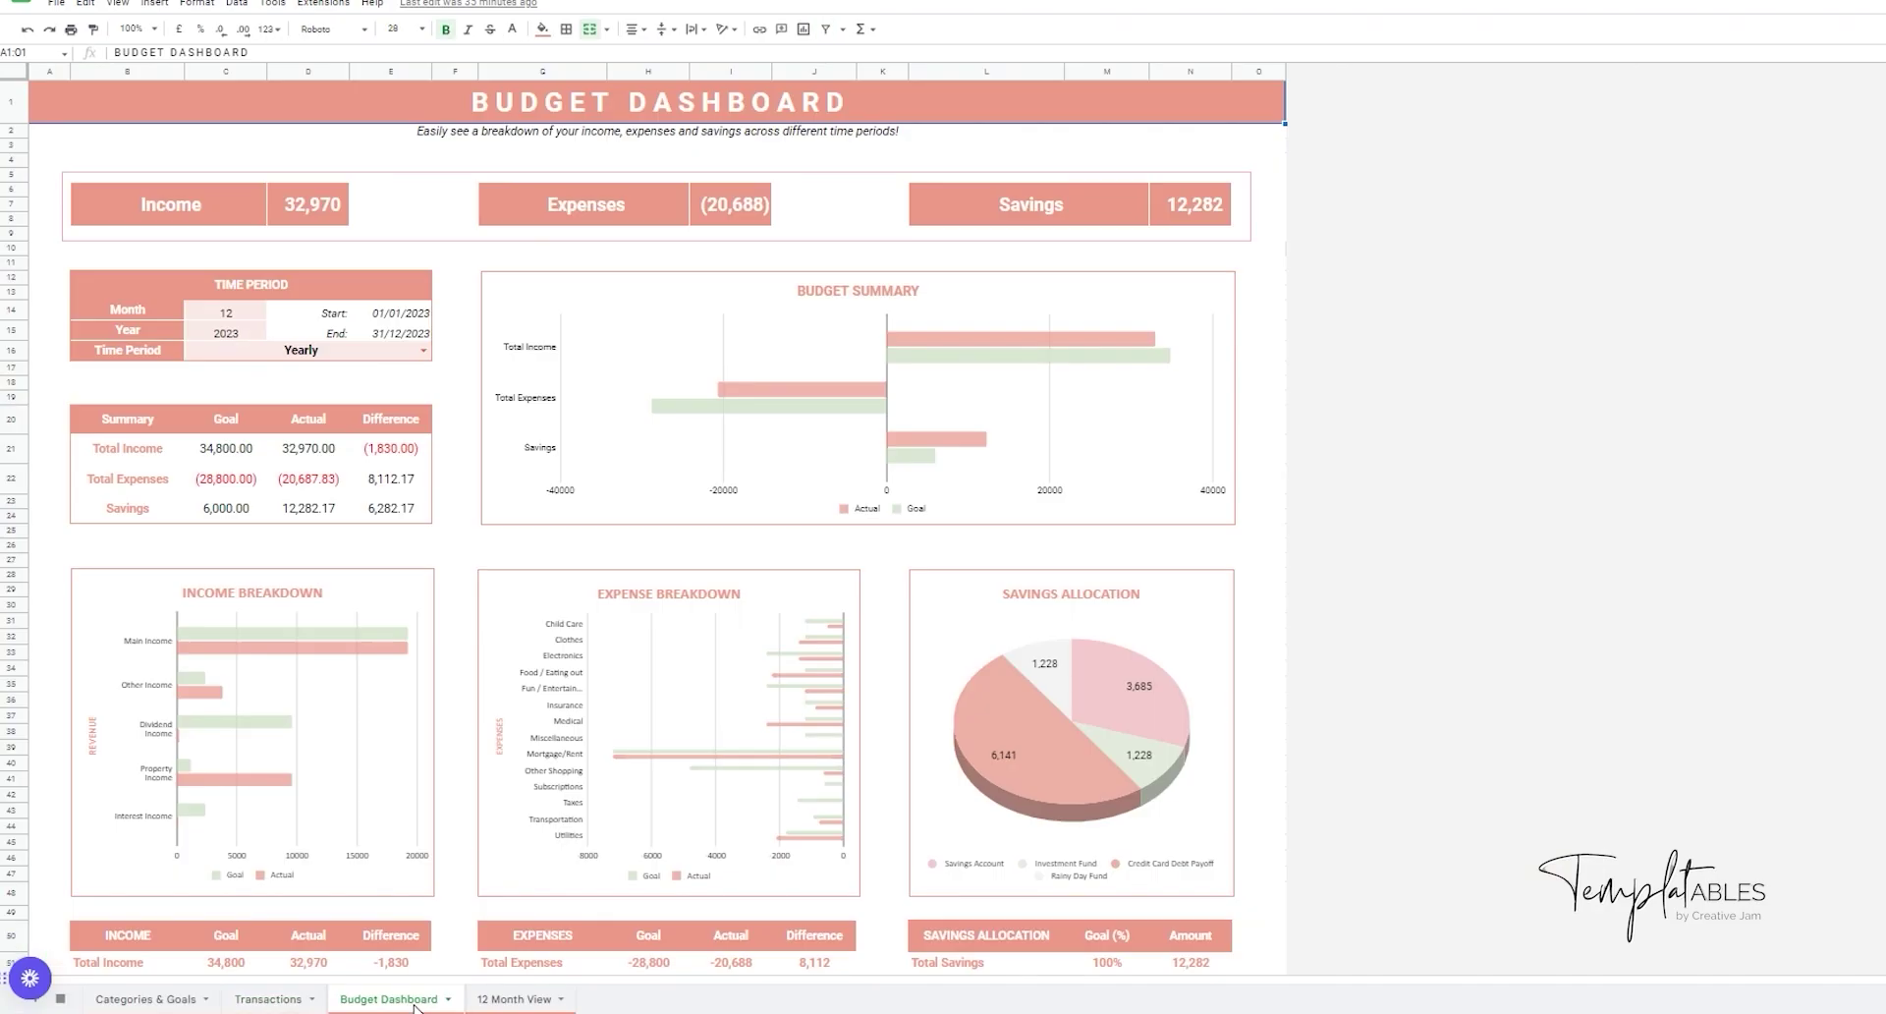
scroll(1498, 385, "down", 5)
scroll(1506, 383, "up", 5)
left_click(1259, 619)
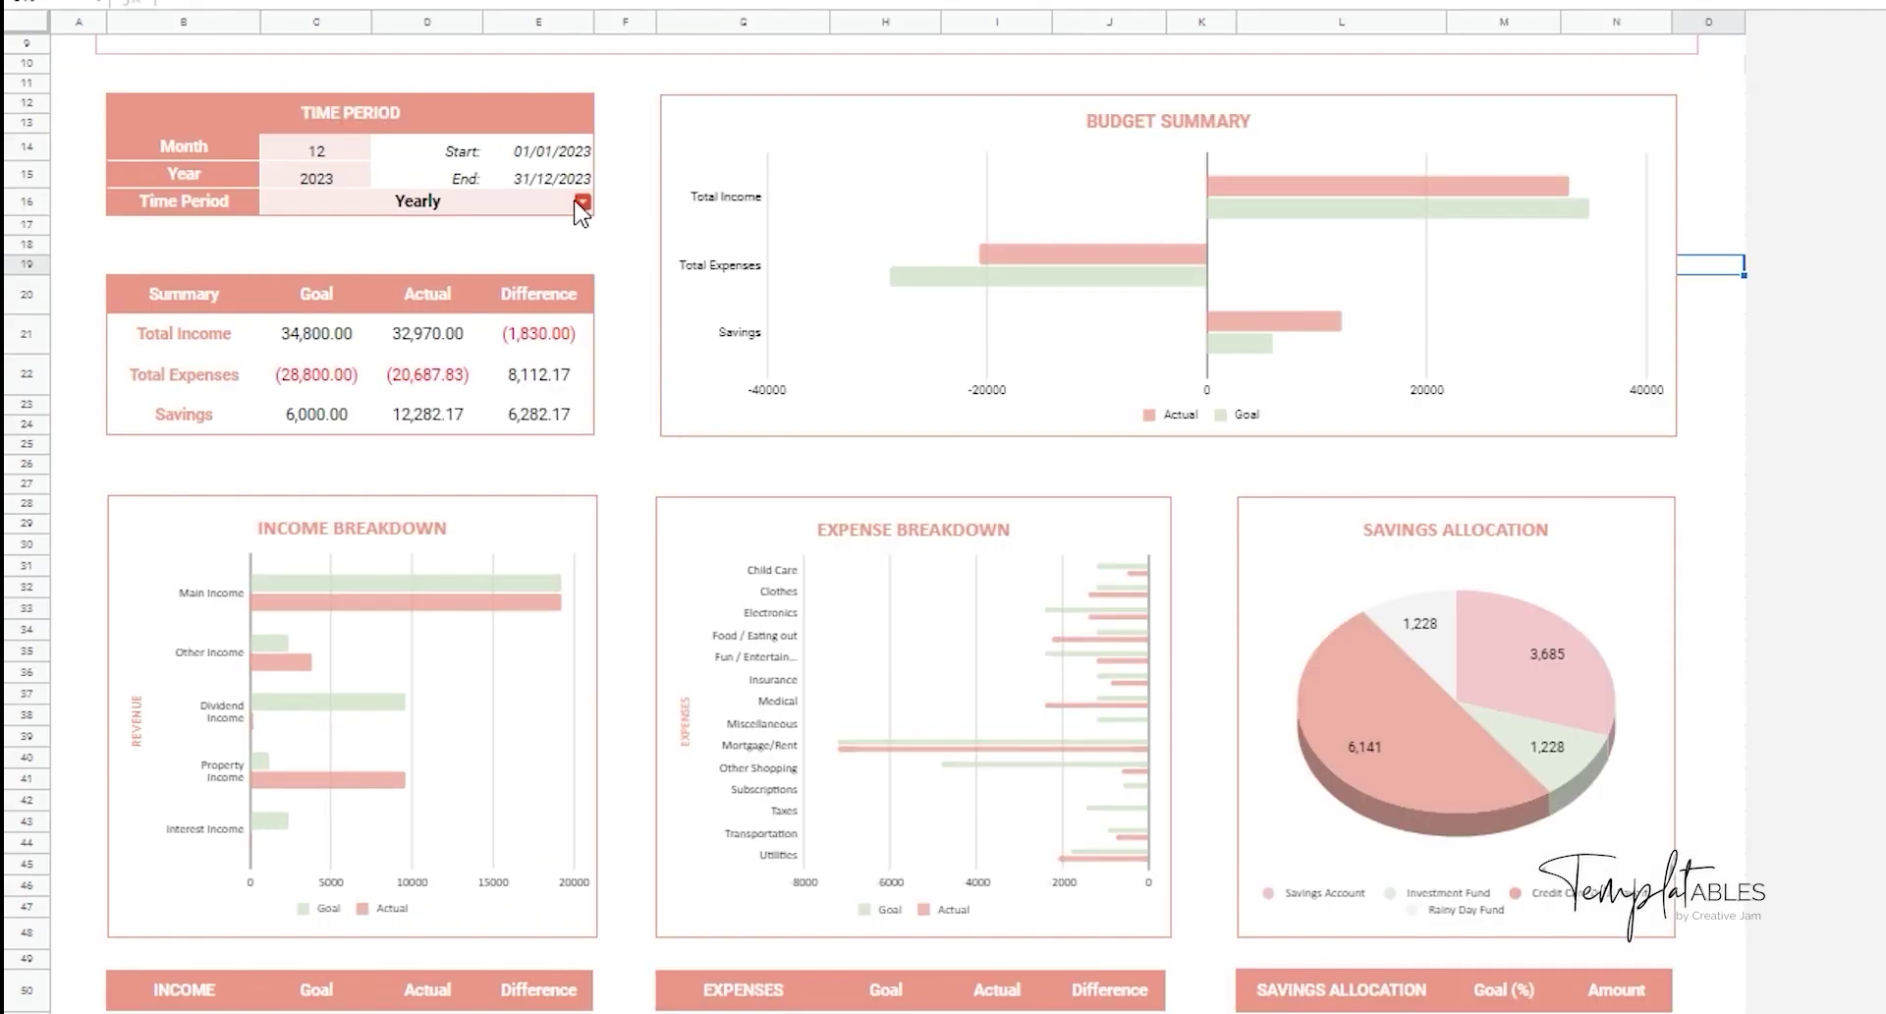
Cycle the dashboard Time Period through Monthly and Quarterly, ending on Full History
left_click(580, 201)
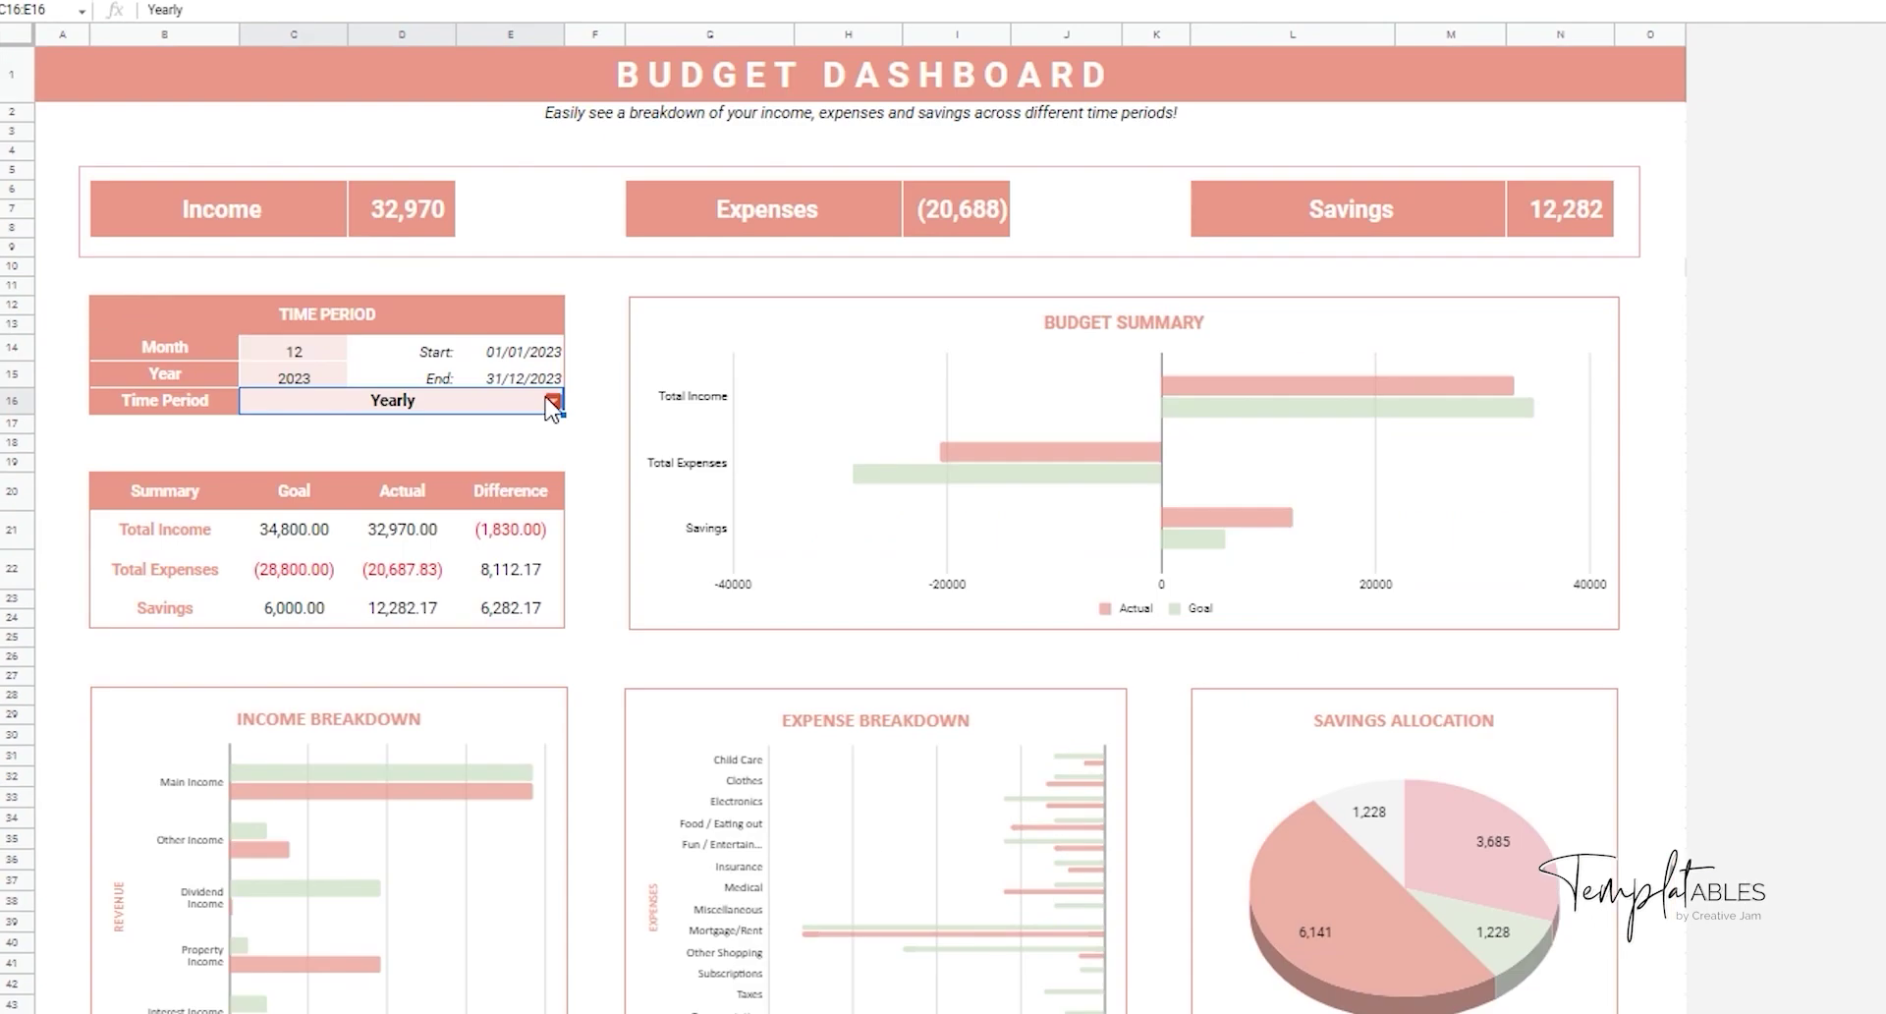
left_click(579, 201)
left_click(458, 432)
key("Return")
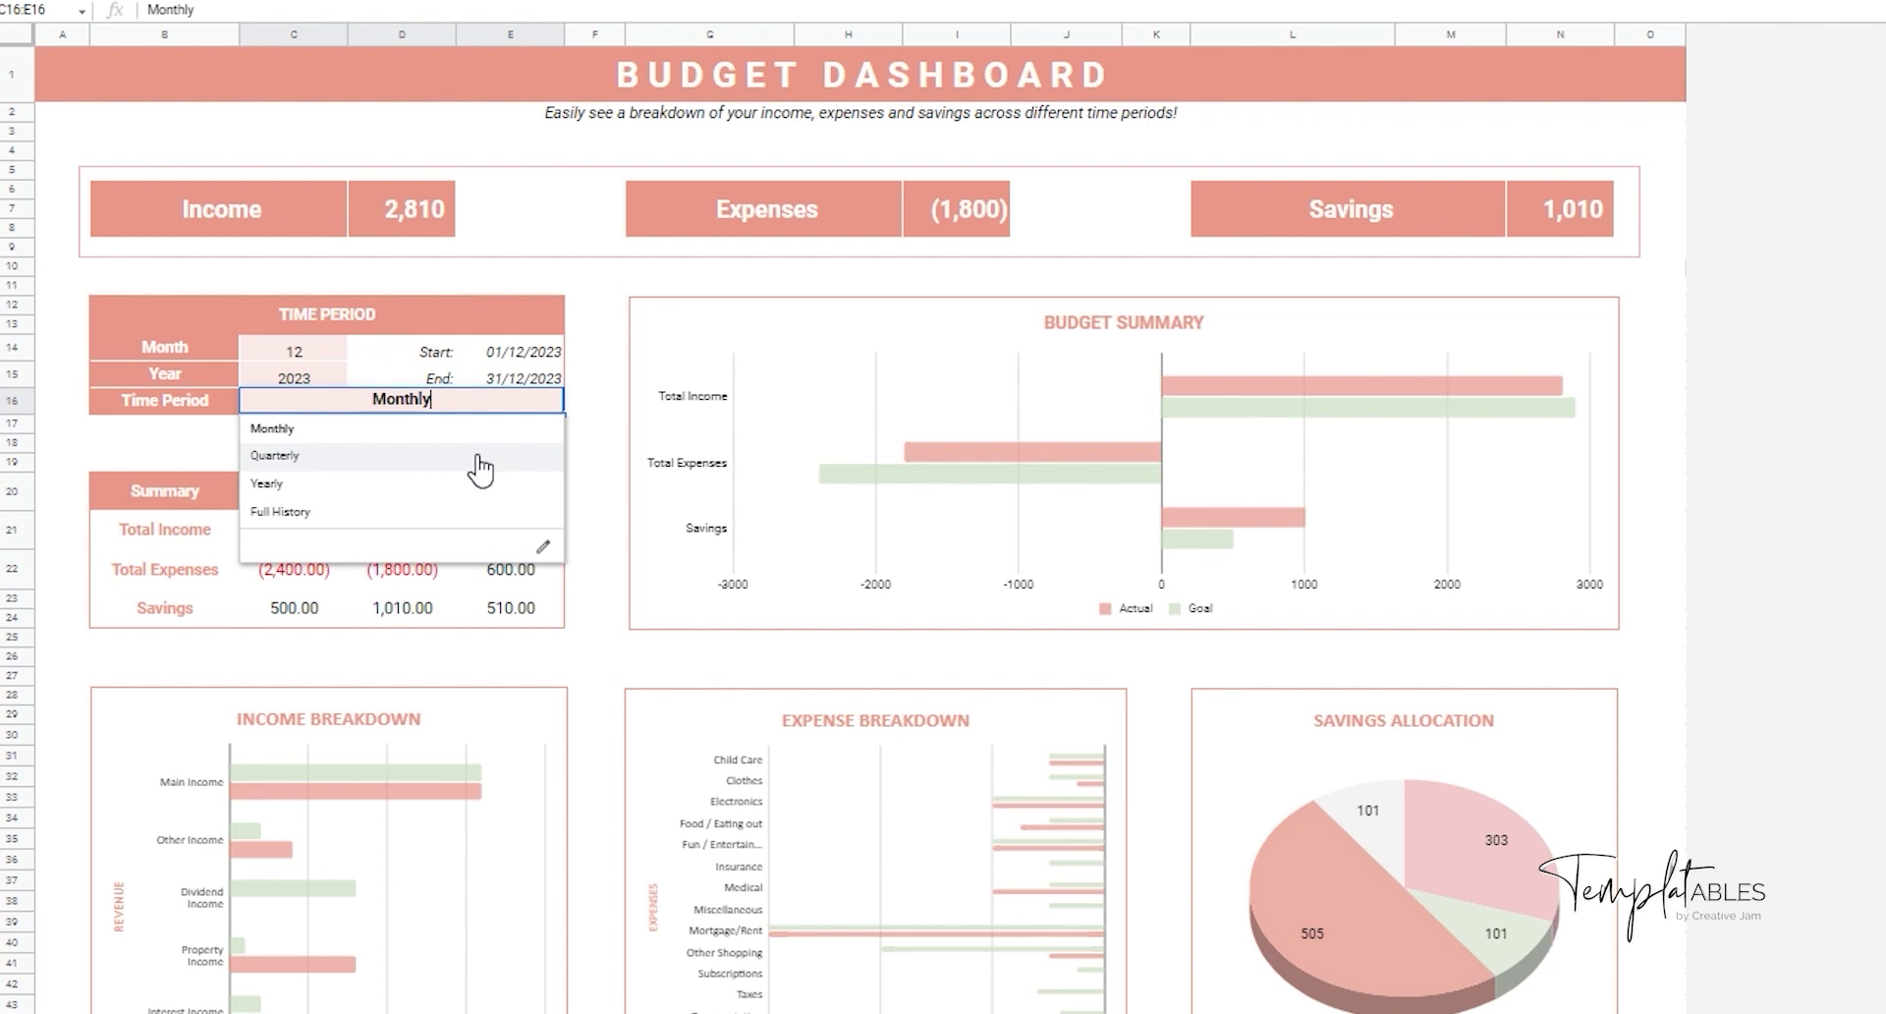
left_click(478, 458)
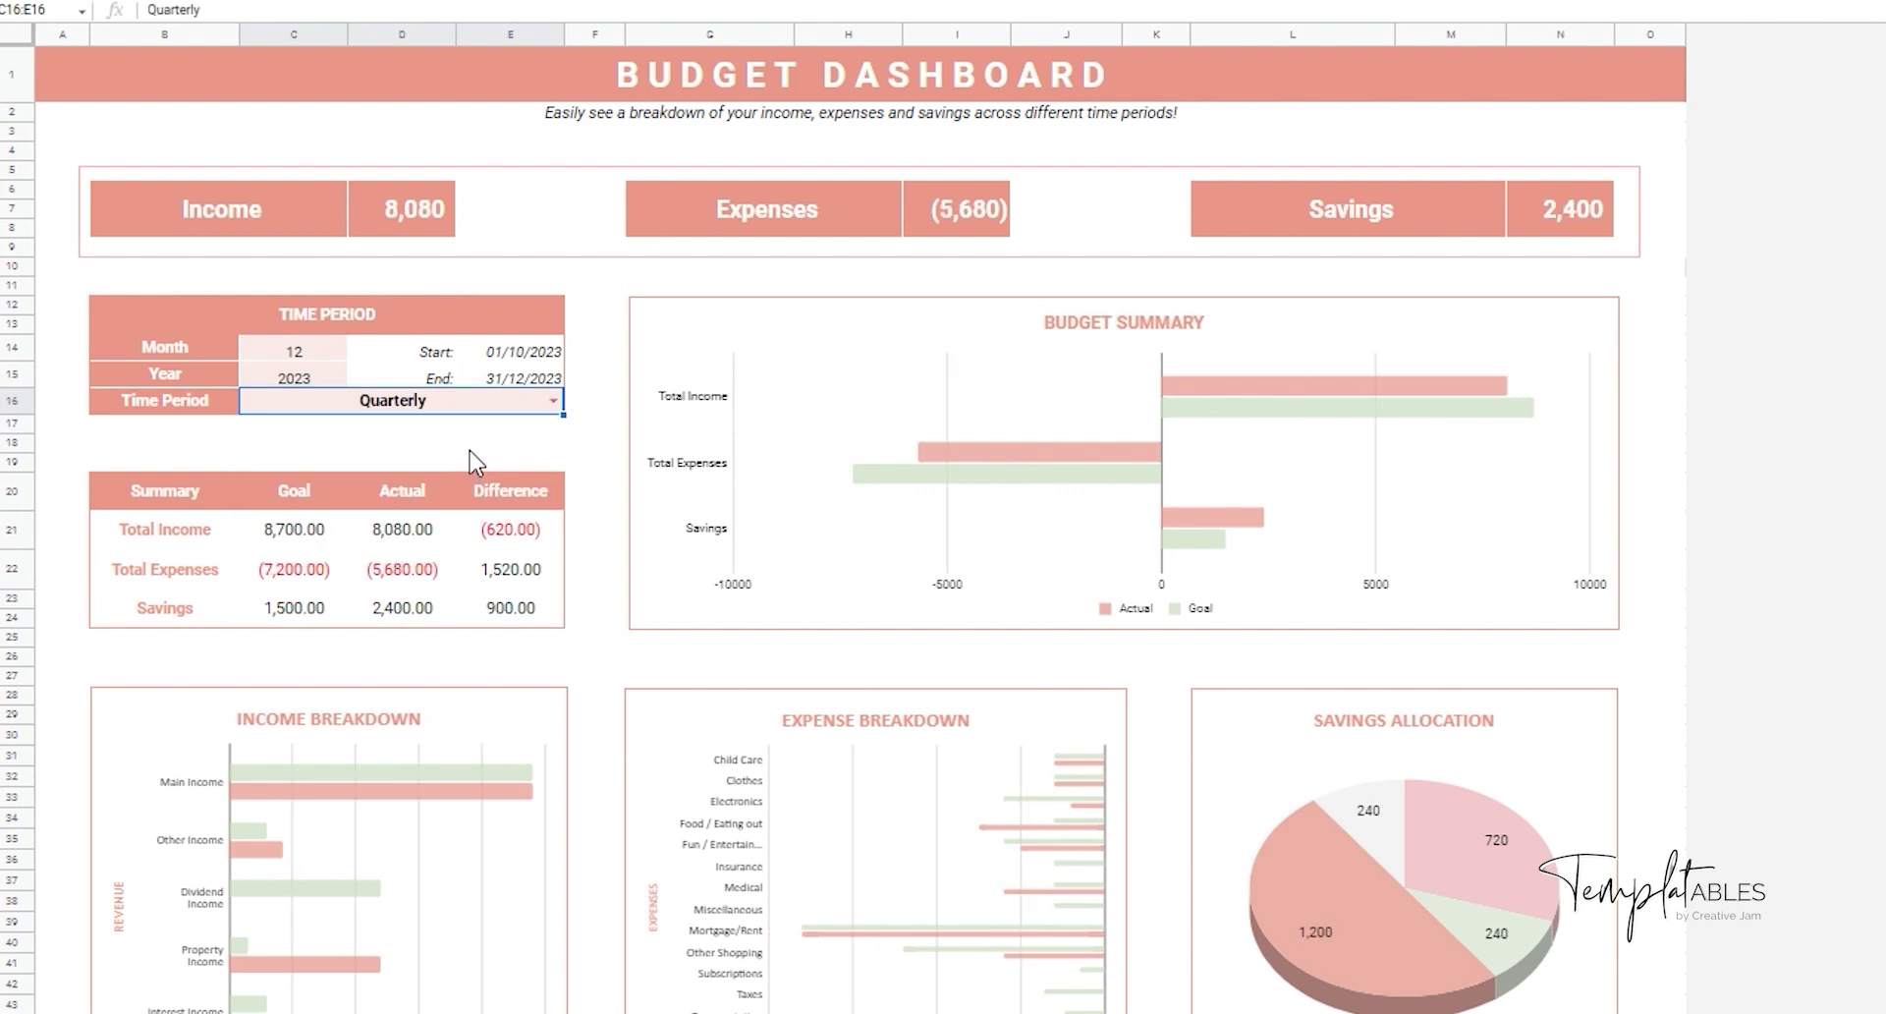
left_click(558, 402)
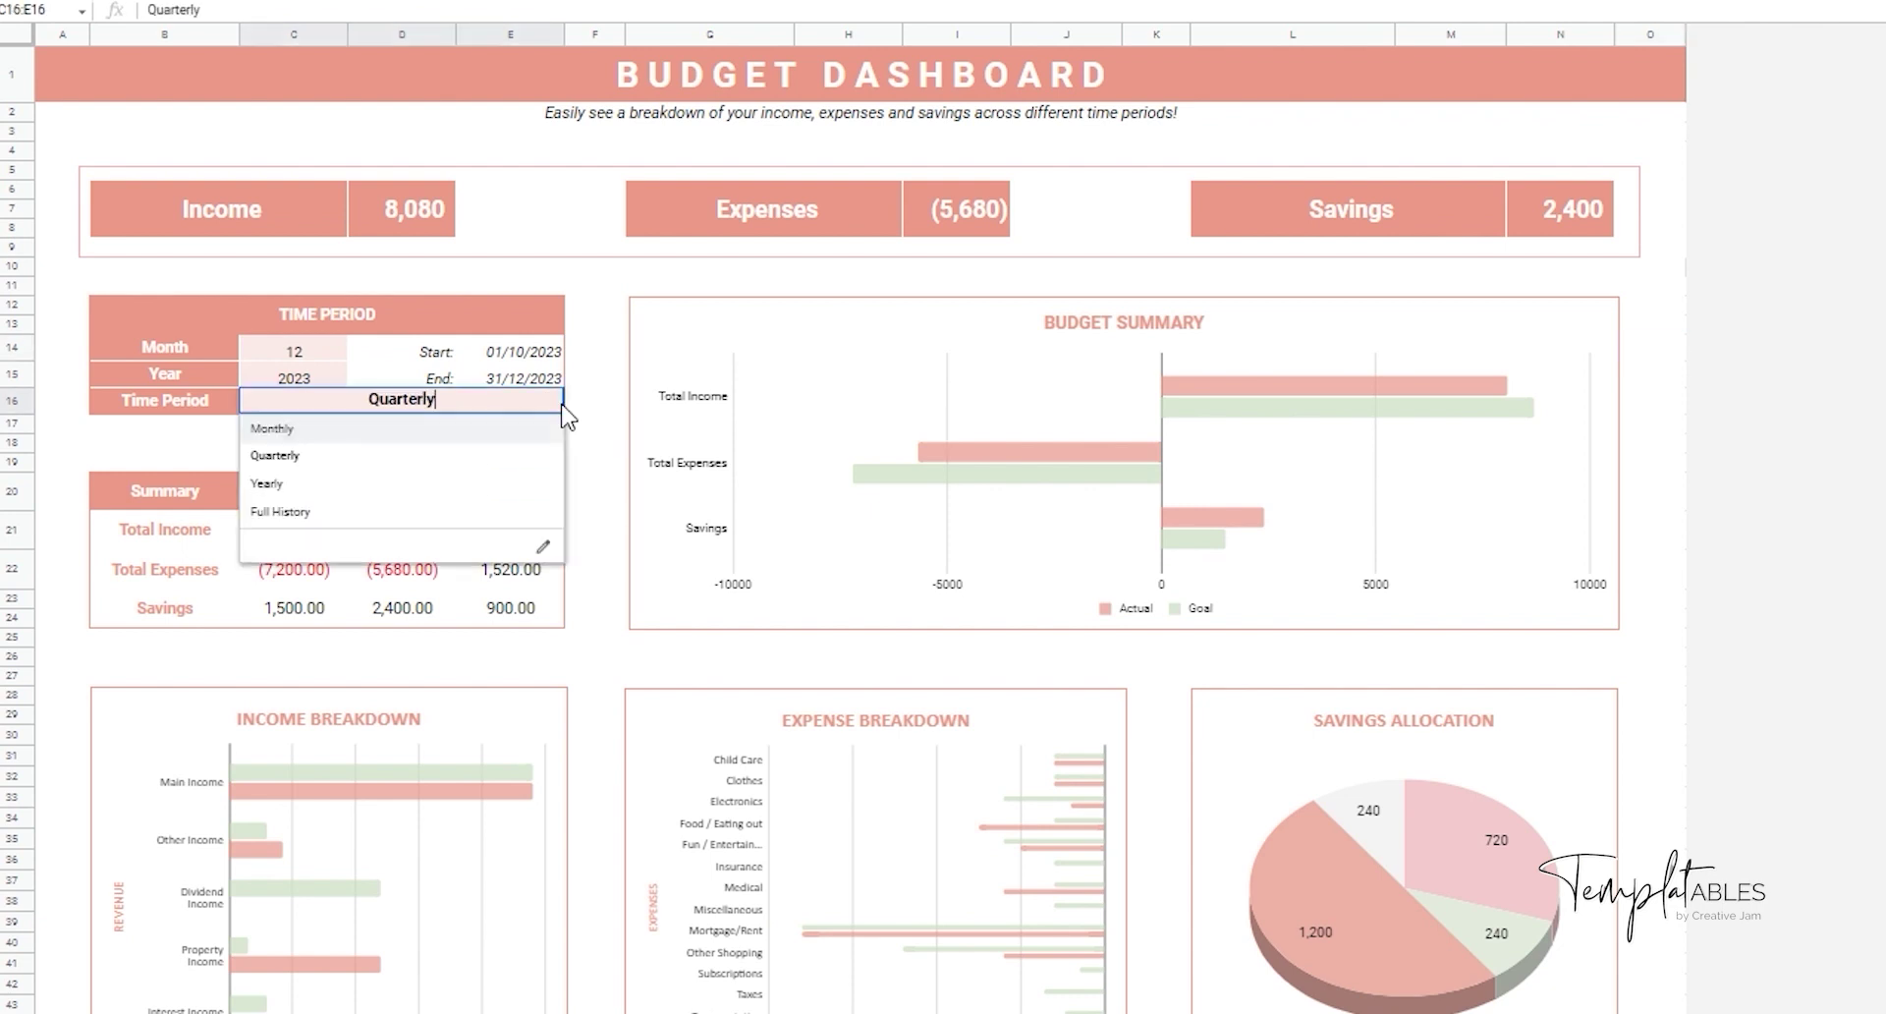
left_click(476, 511)
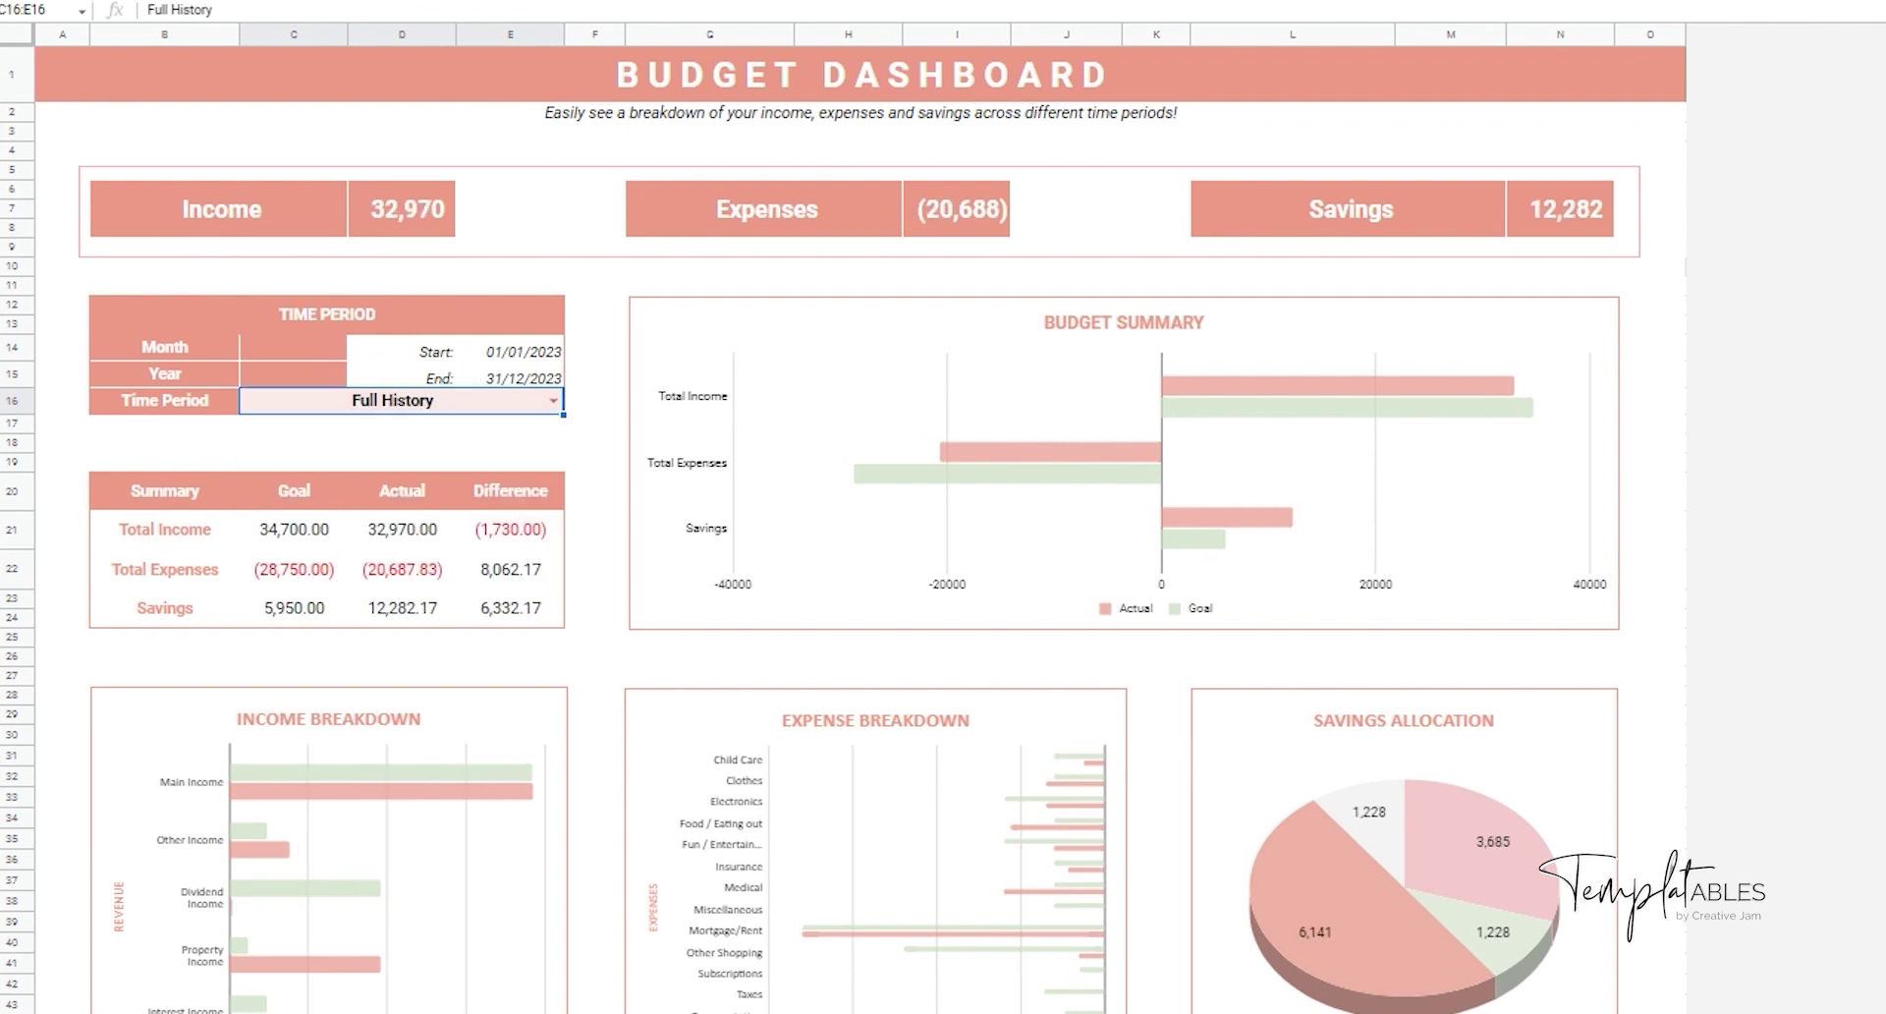
left_click(1650, 568)
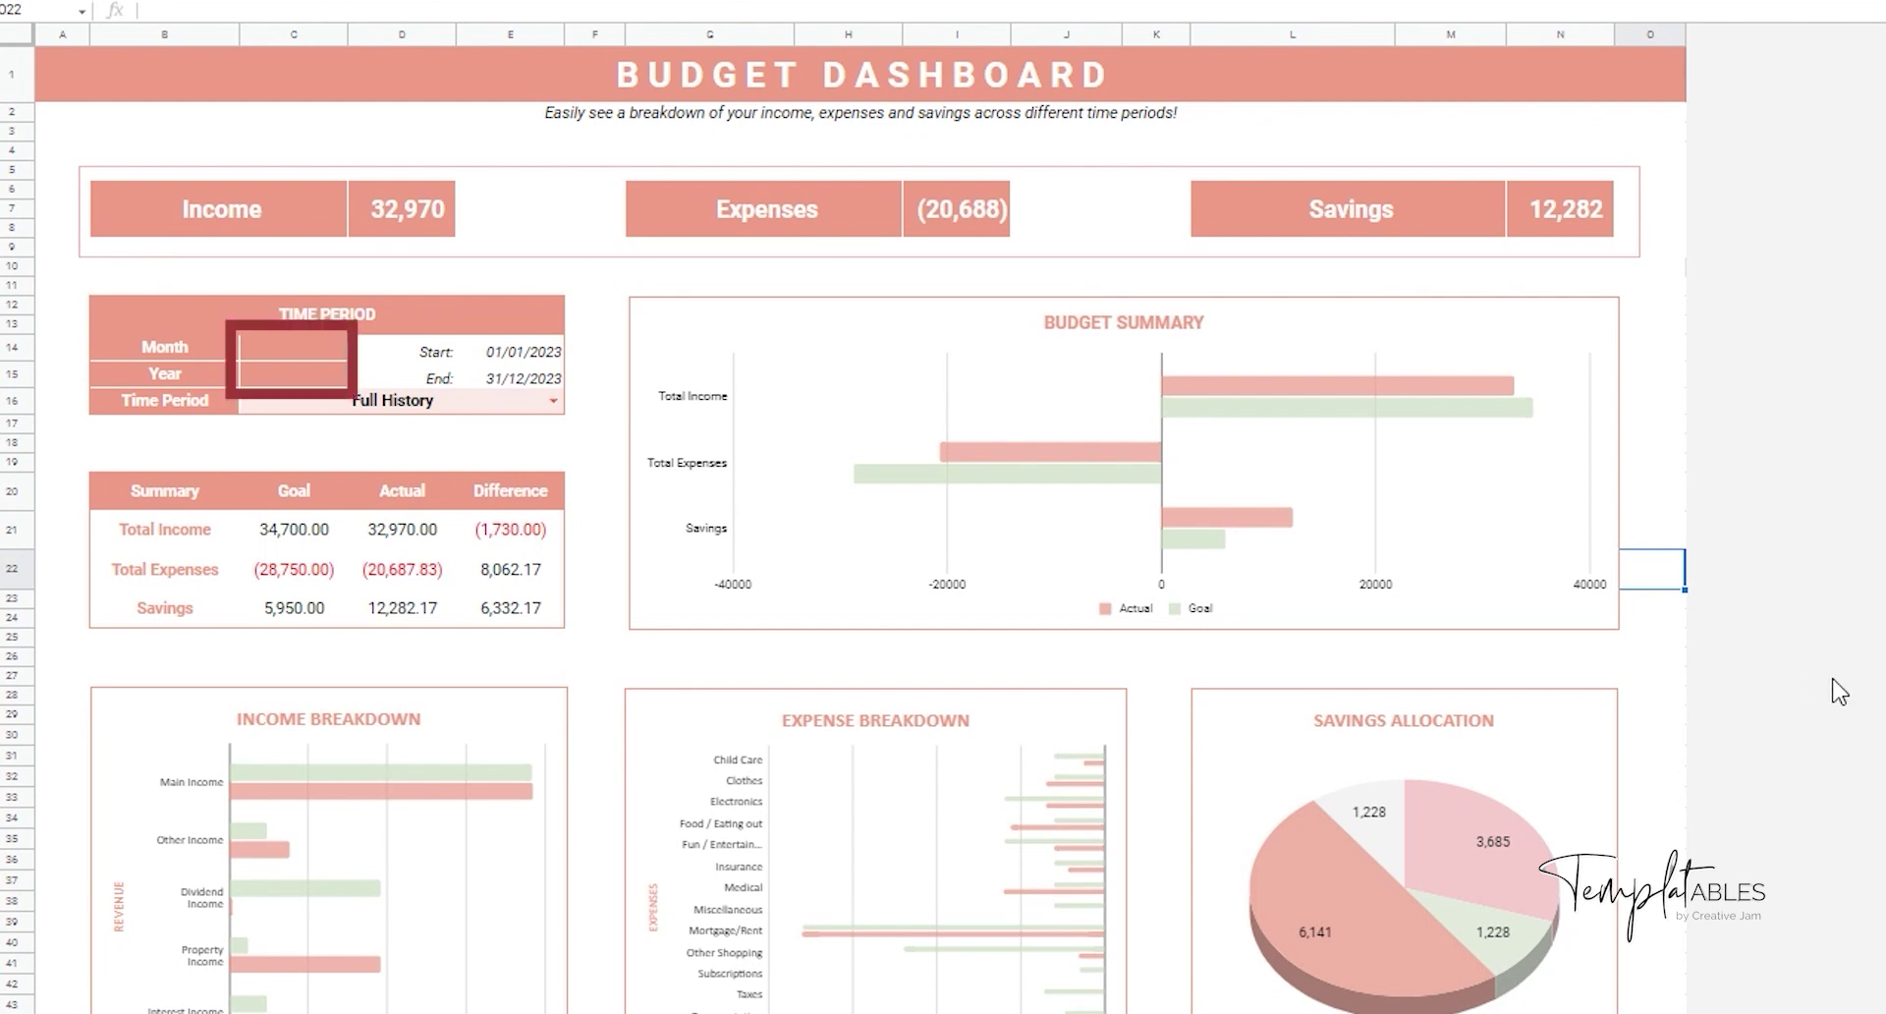
Scroll through the dashboard tables, then switch to the 12 Month View sheet
key("Down")
key("Down")
key("Down")
key("Down")
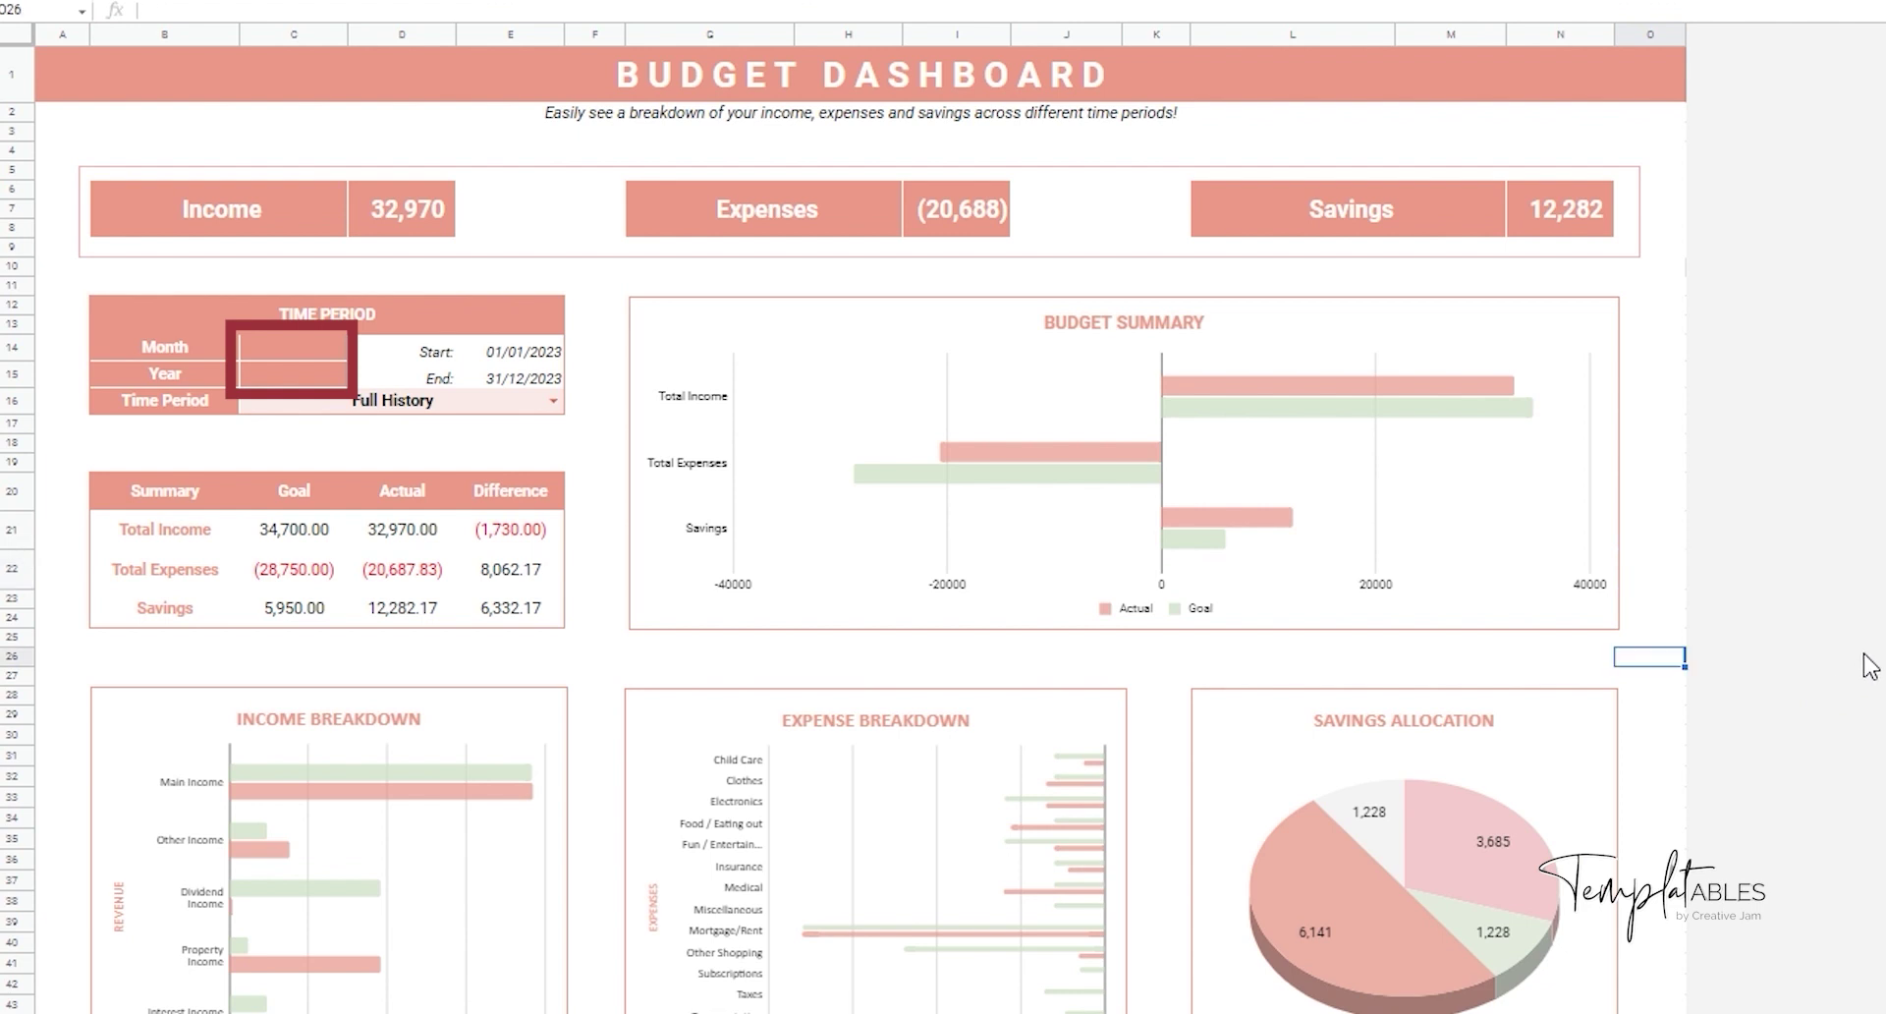
key("Up")
scroll(1856, 491, "down", 3)
scroll(1863, 479, "down", 5)
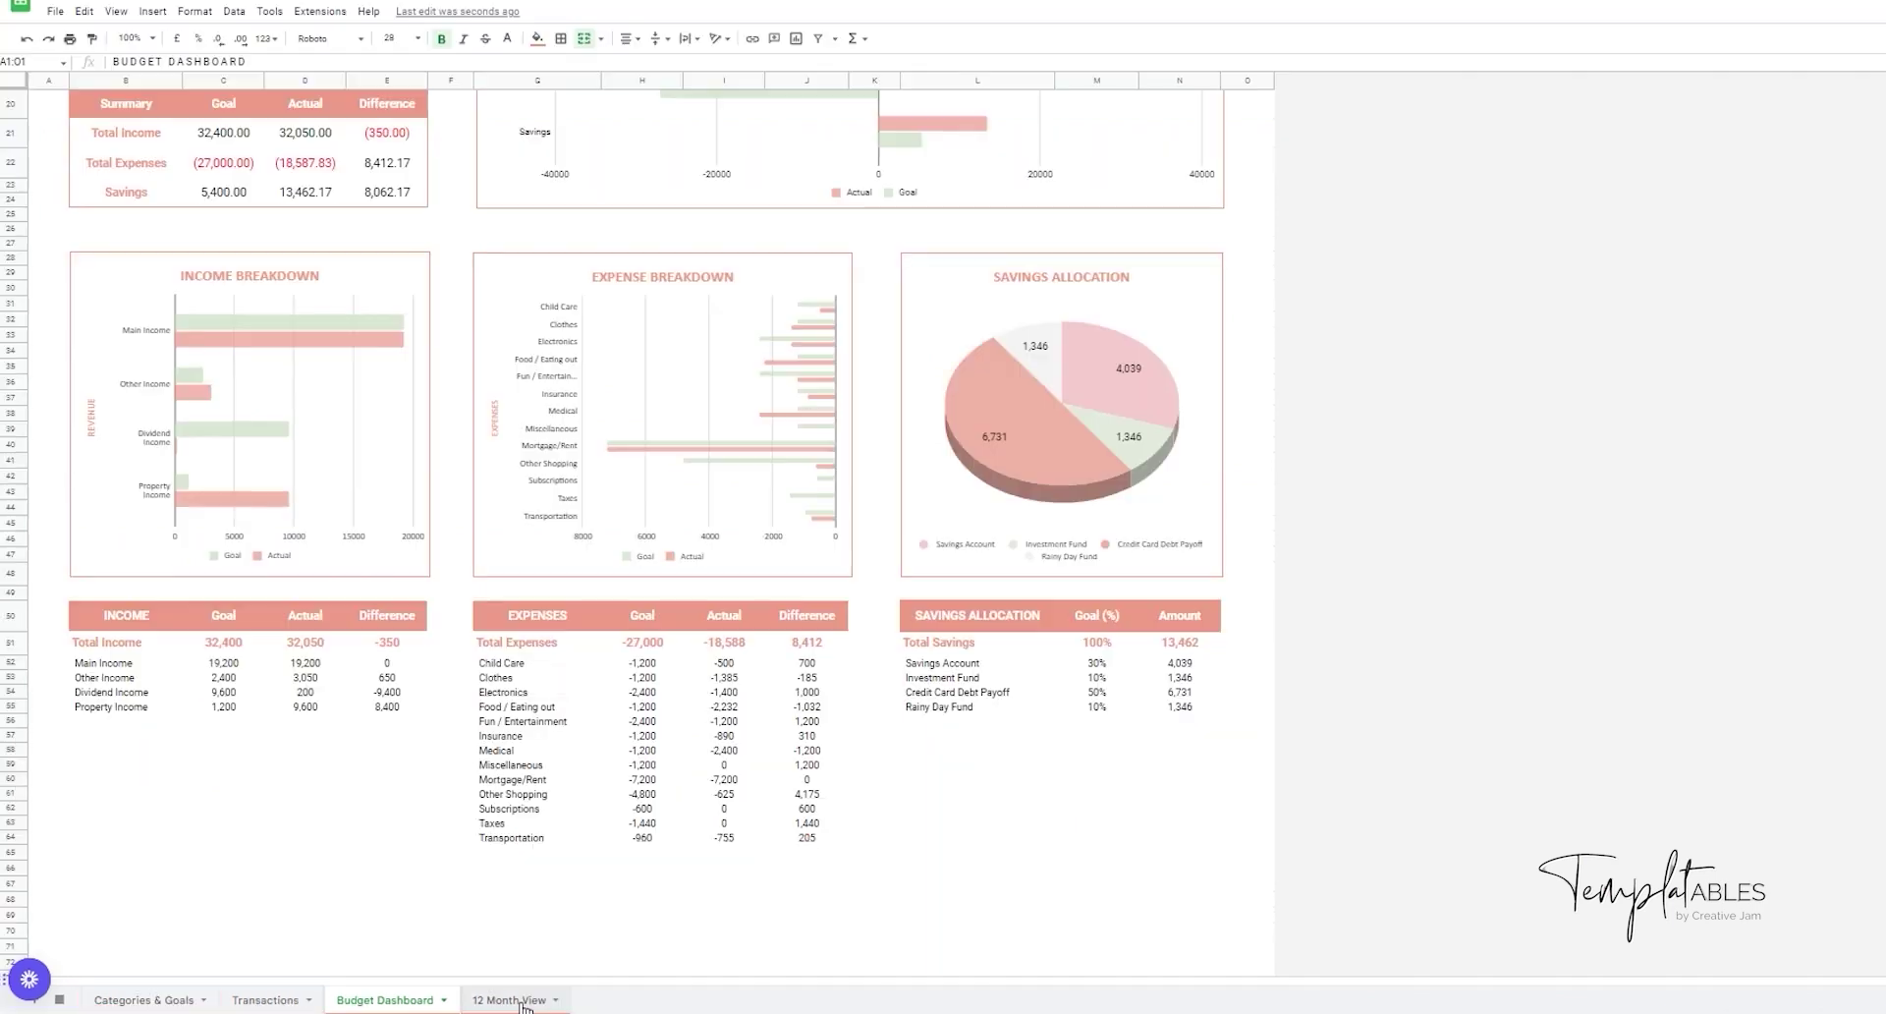
left_click(508, 999)
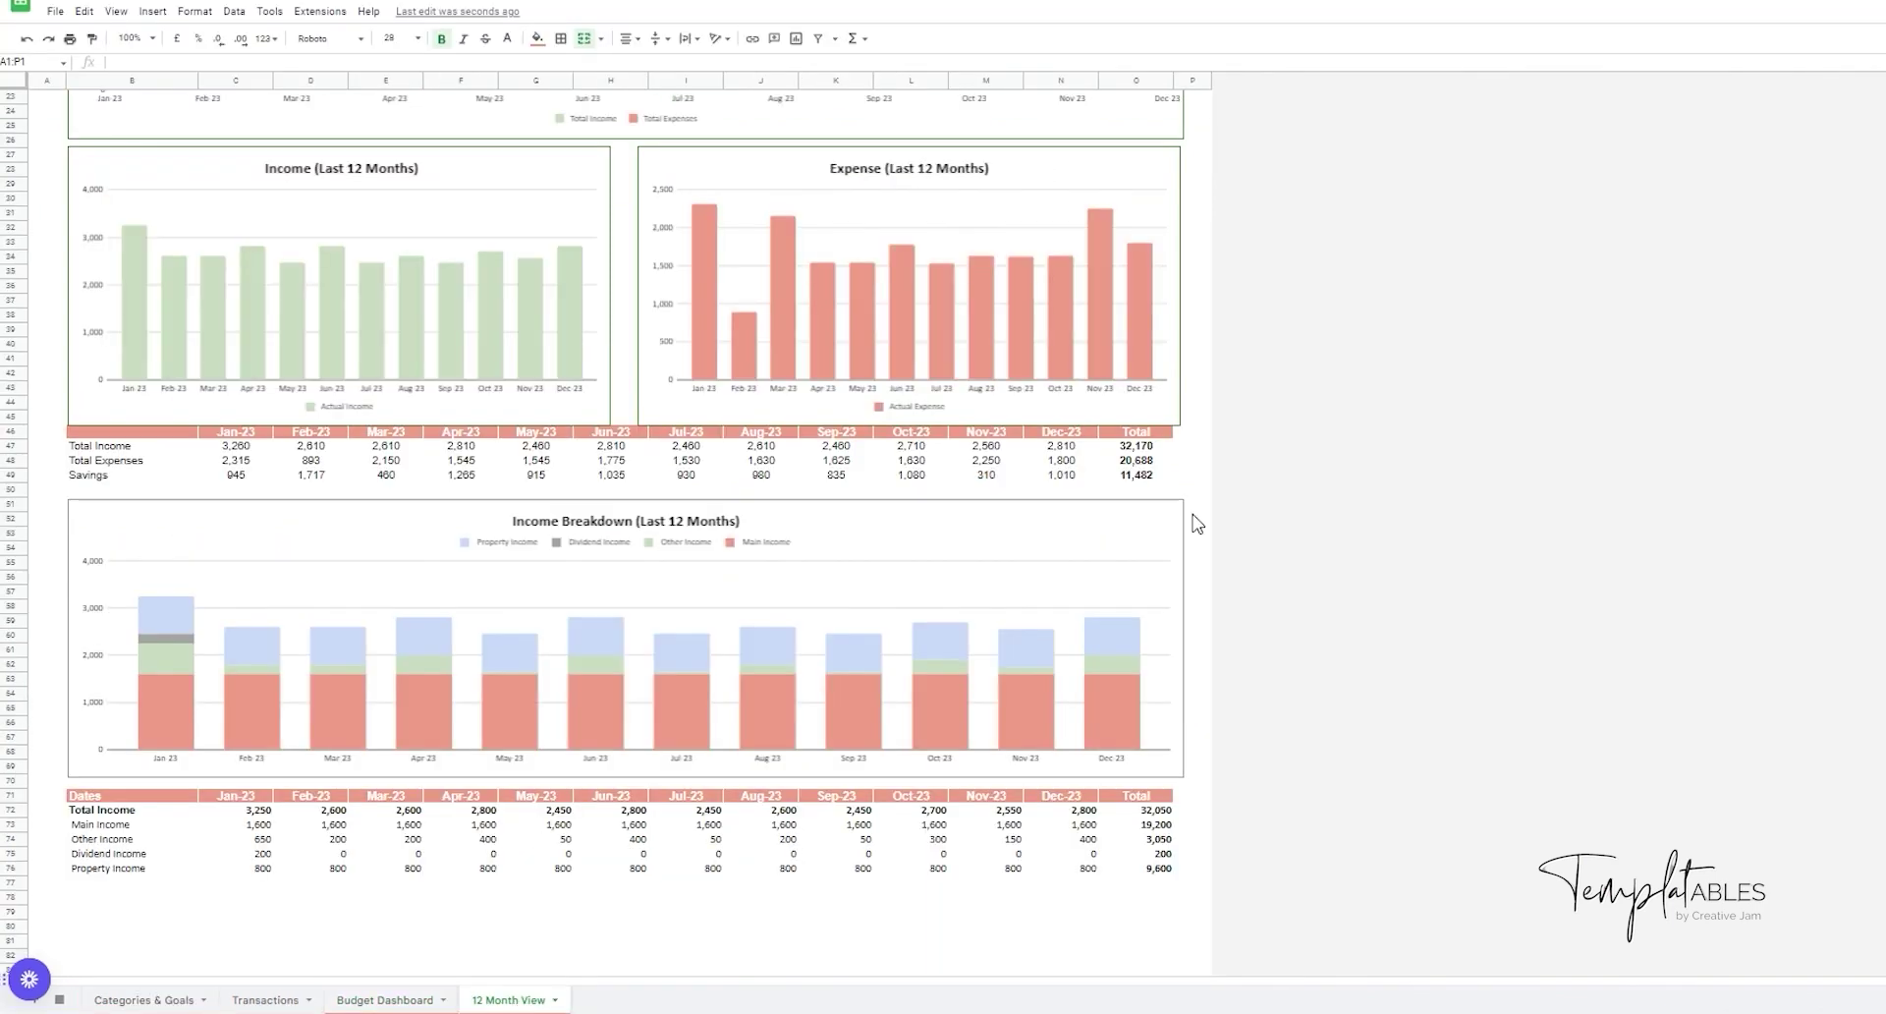
Scroll through the 12 Month View income and expense charts
scroll(1199, 518, "up", 2)
scroll(1203, 517, "up", 3)
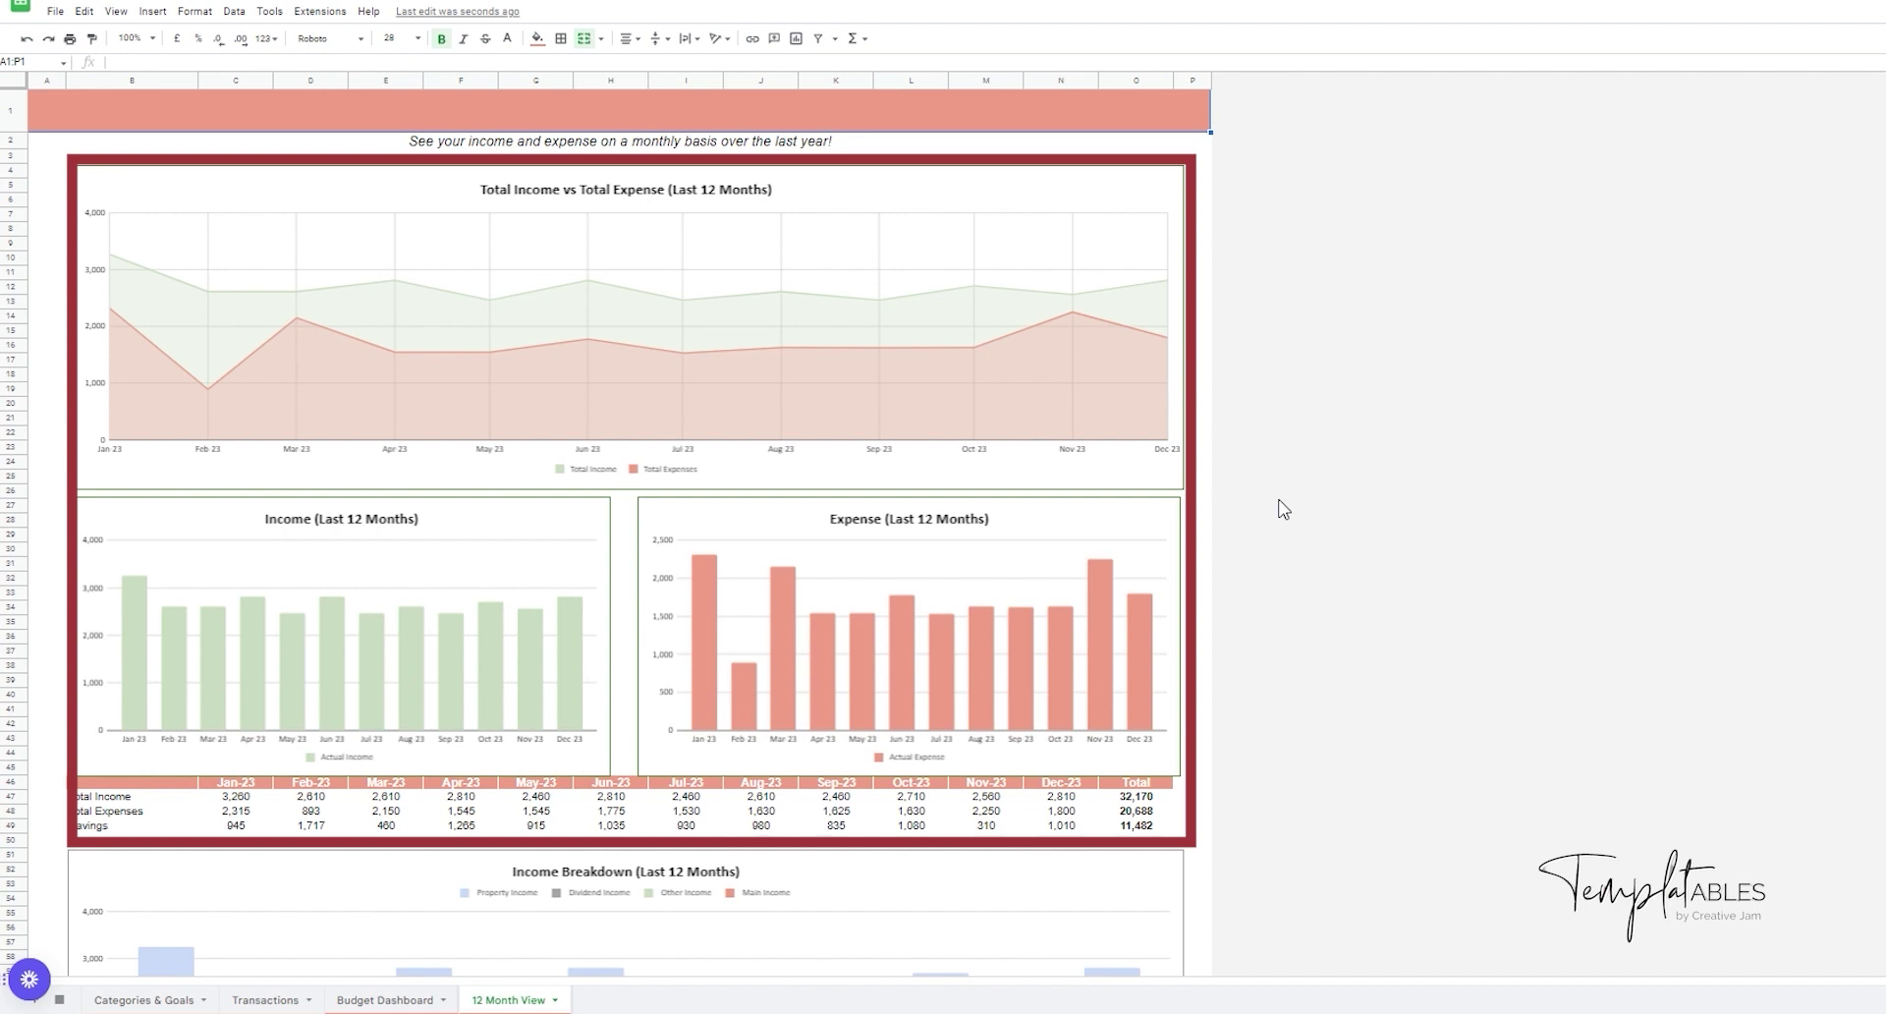
scroll(1283, 508, "down", 7)
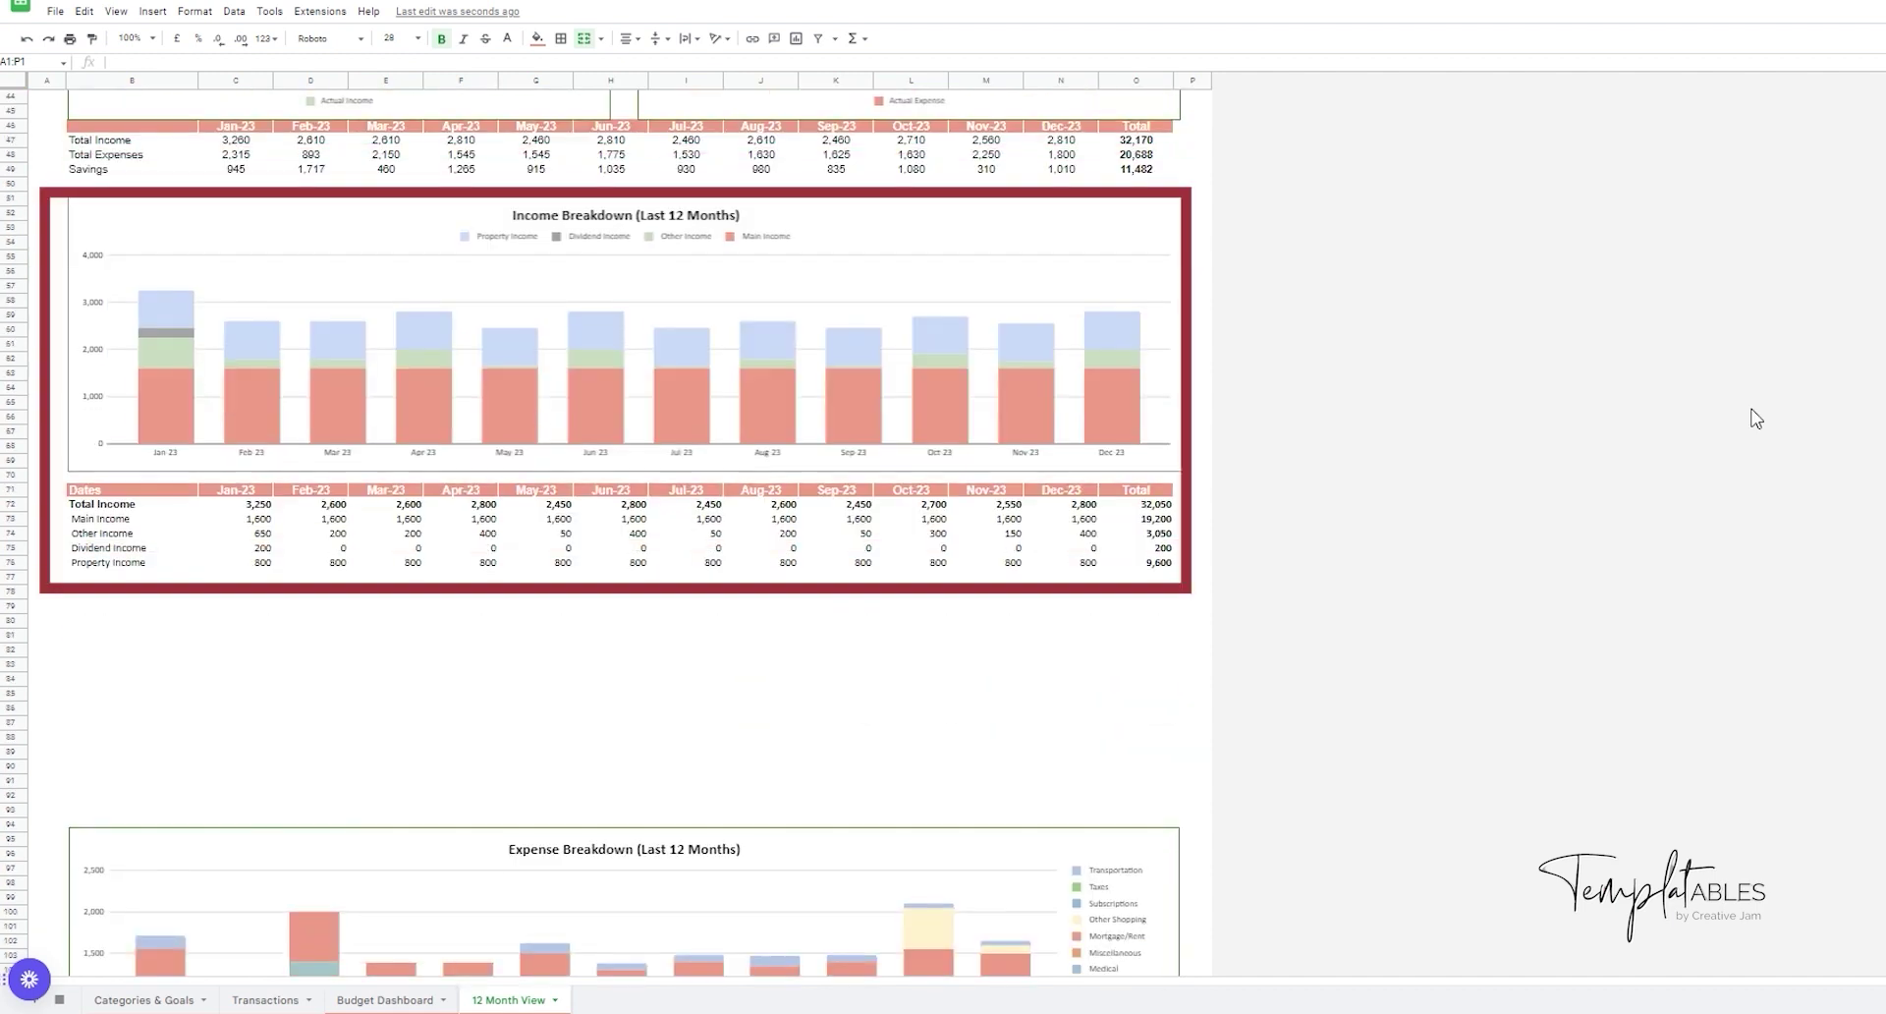
scroll(1670, 452, "down", 6)
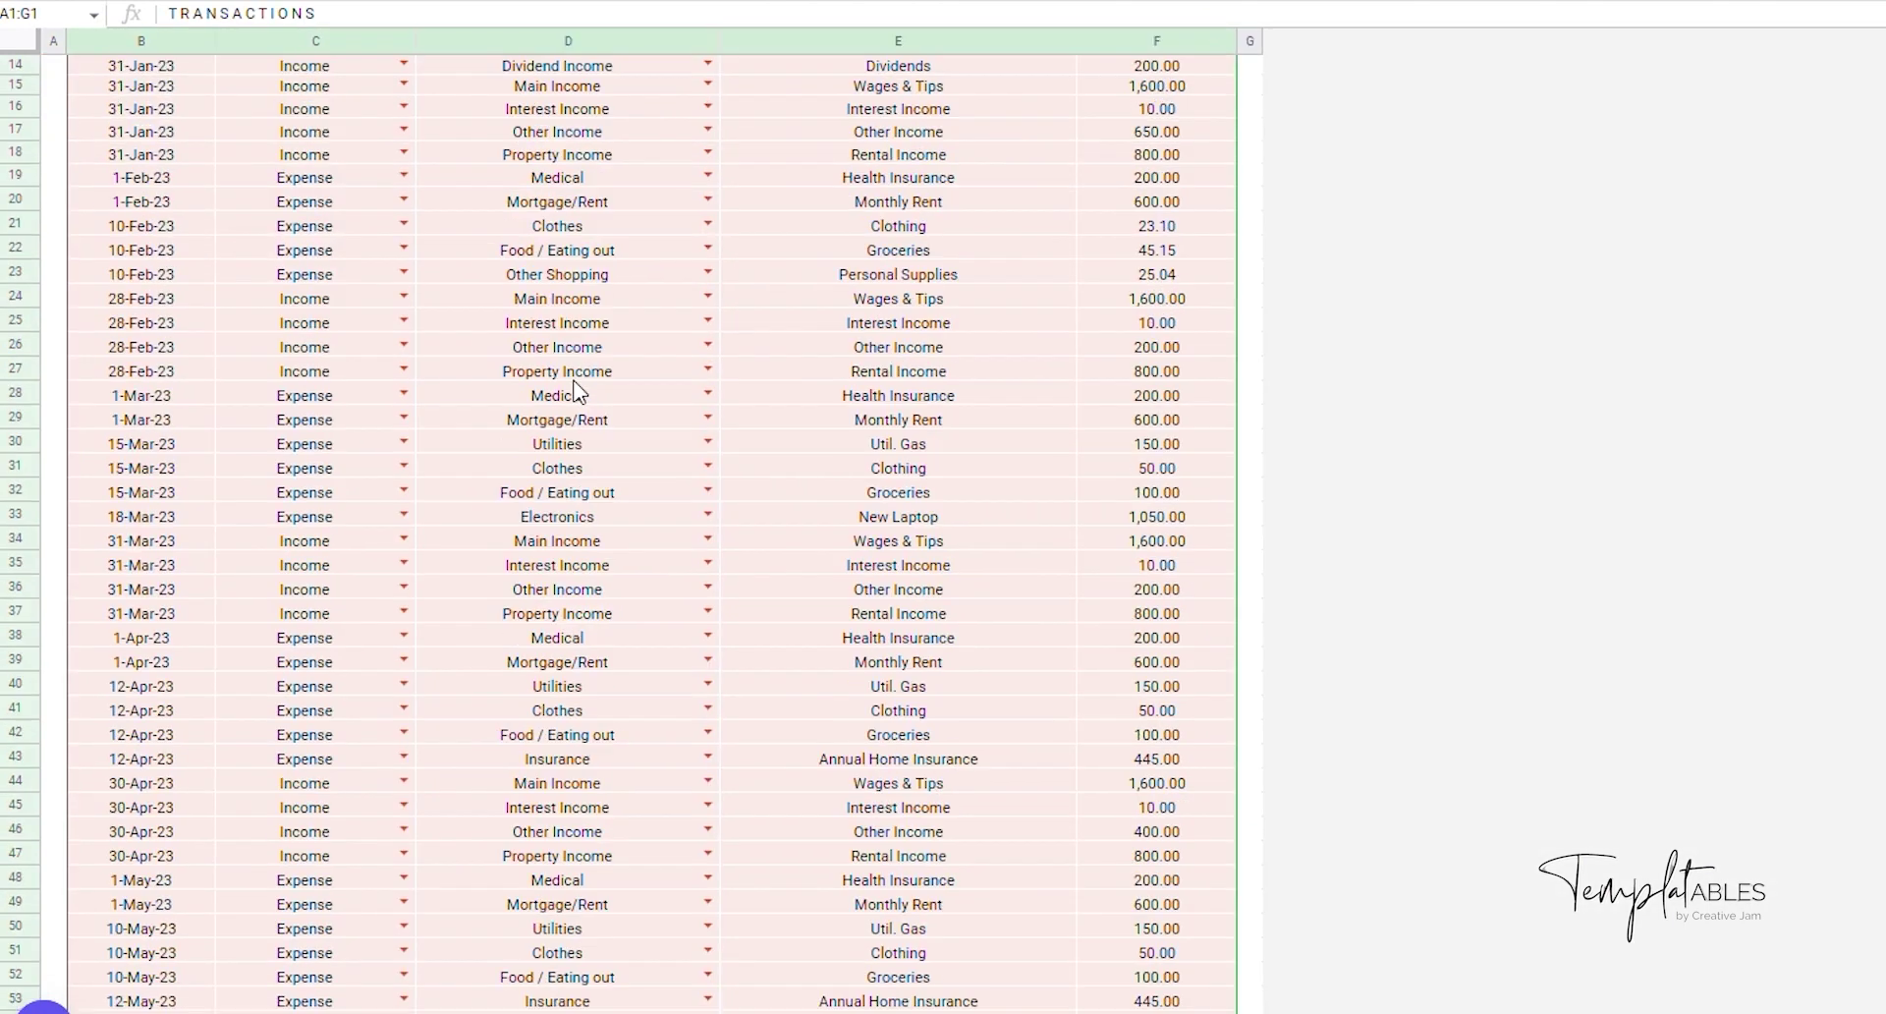
Add a 31-Dec-23 transaction described 'clothes' with amount 300 in the first empty row
scroll(575, 371, "down", 15)
left_click(179, 553)
type("31-Dec-23")
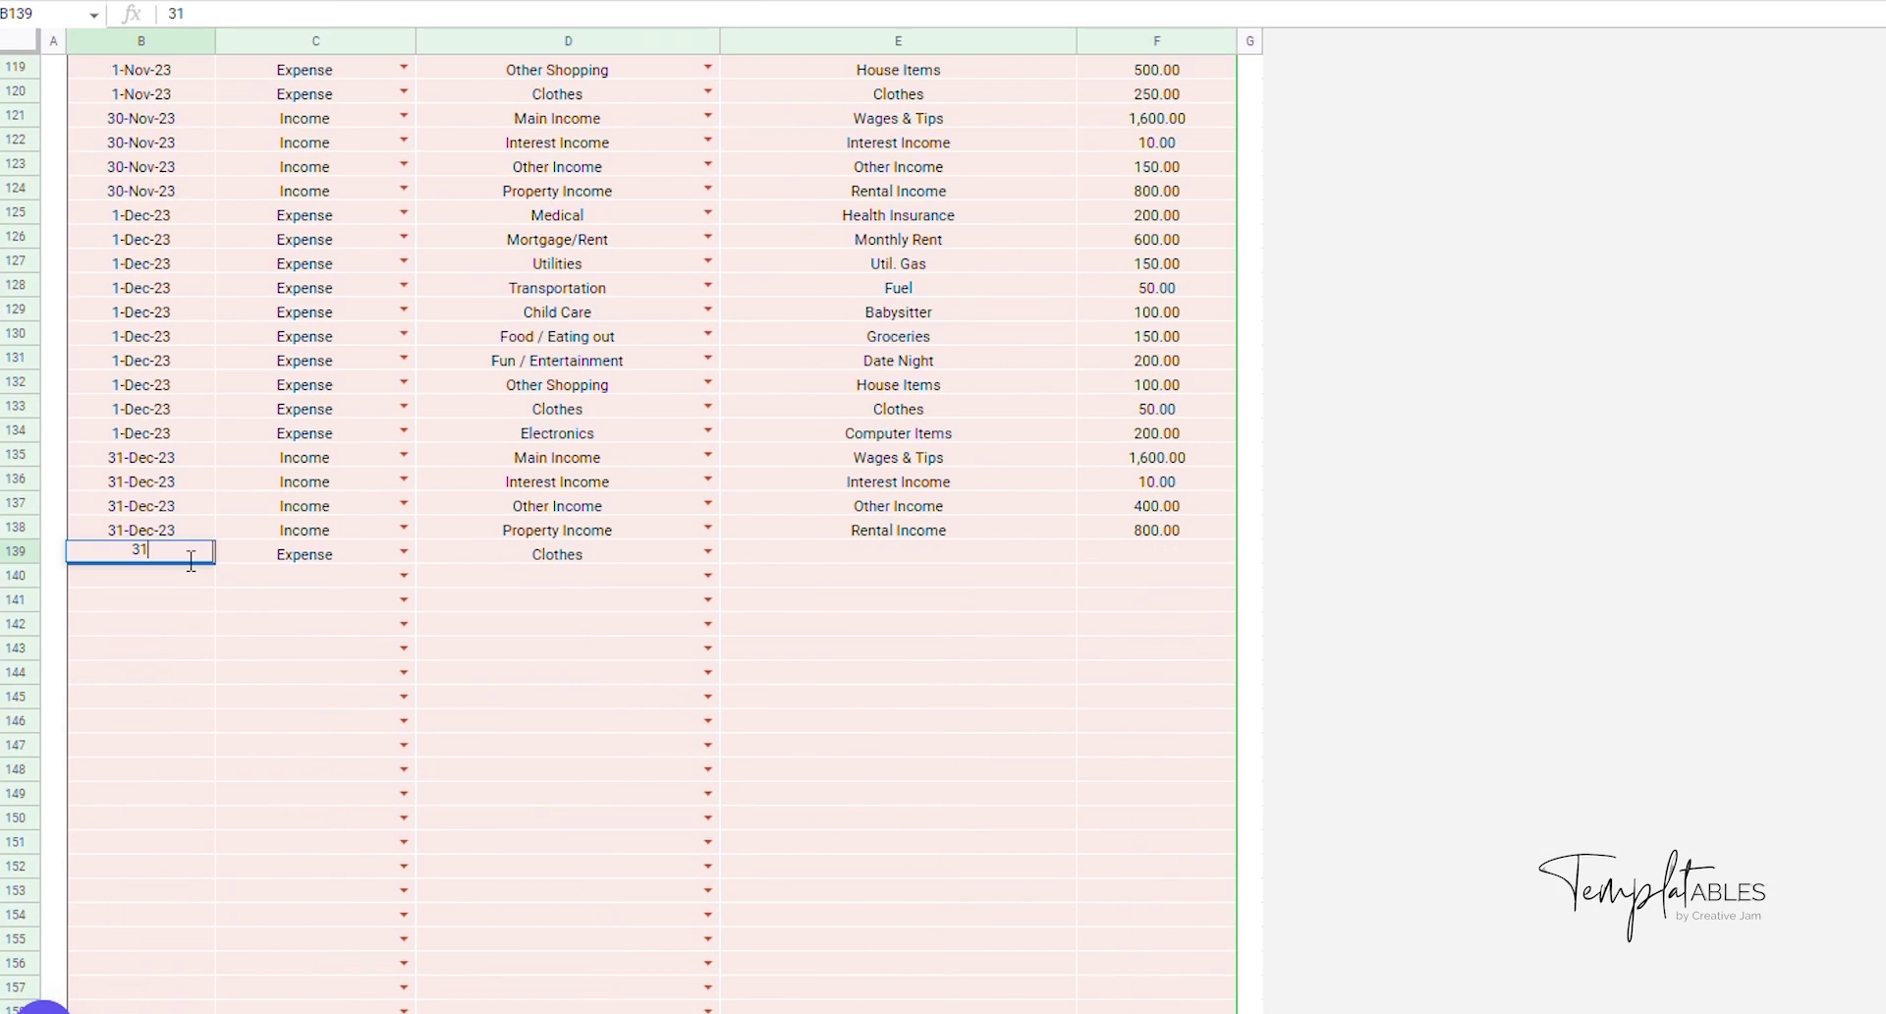
left_click(898, 553)
type("clothes")
left_click(1155, 552)
type("300")
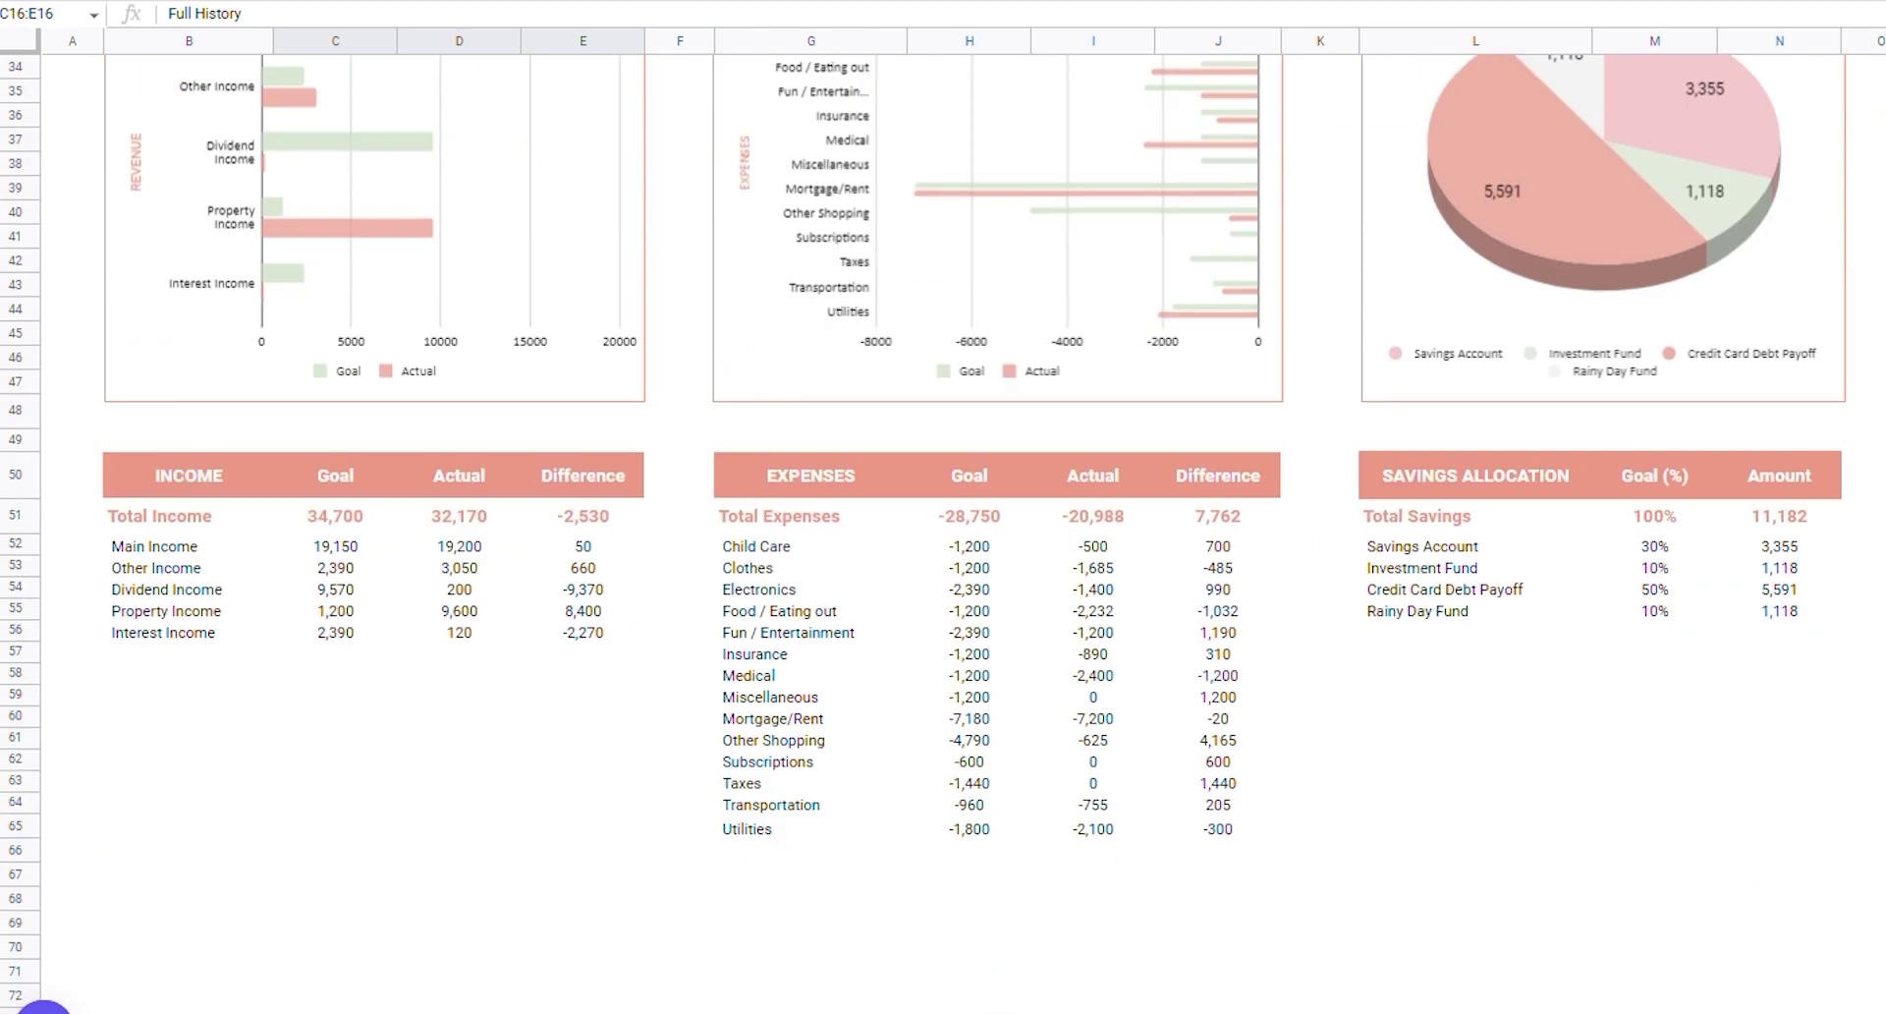